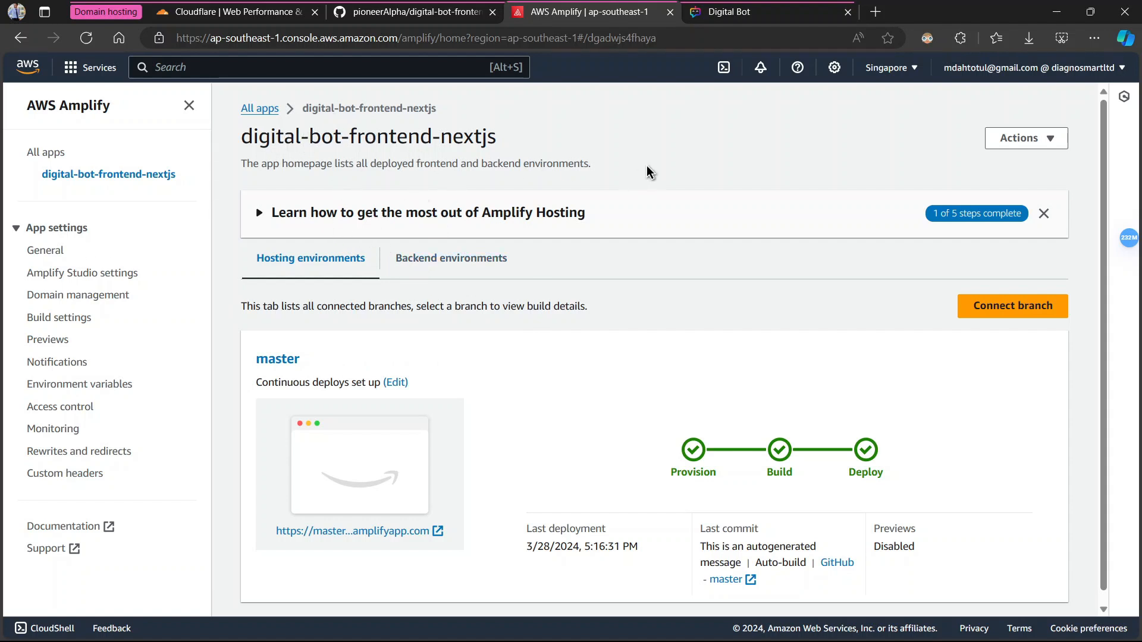
Review the master branch deployment and the live Digital Bot site, examining its default amplifyapp.com address
scroll(837, 387, "down", 1)
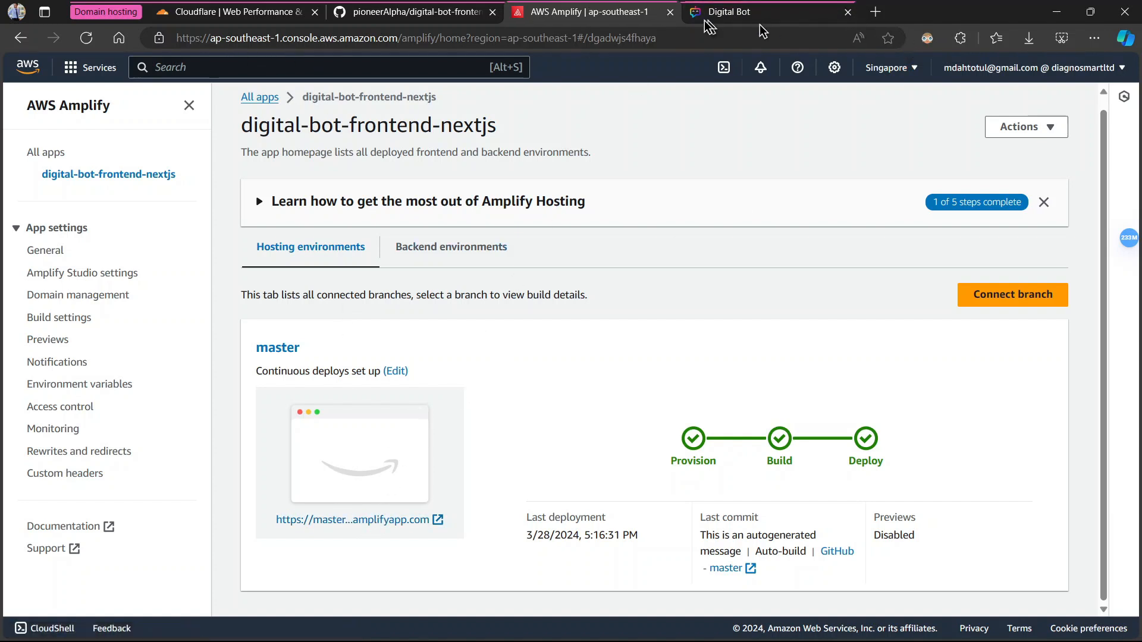
left_click(736, 11)
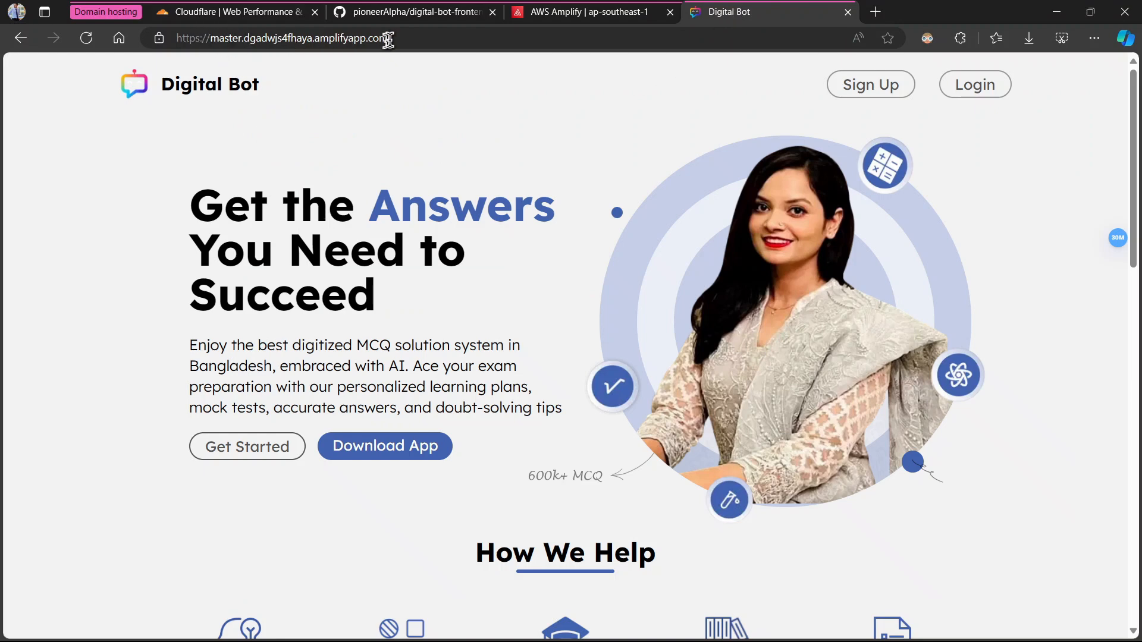
left_click_drag(388, 38, 181, 49)
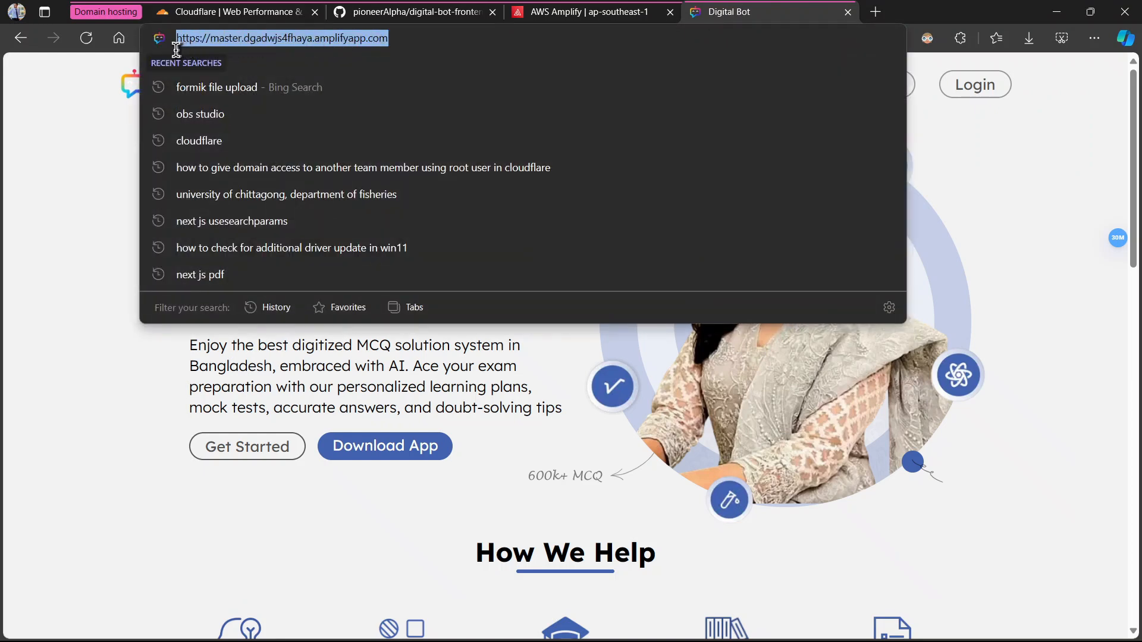
left_click(596, 42)
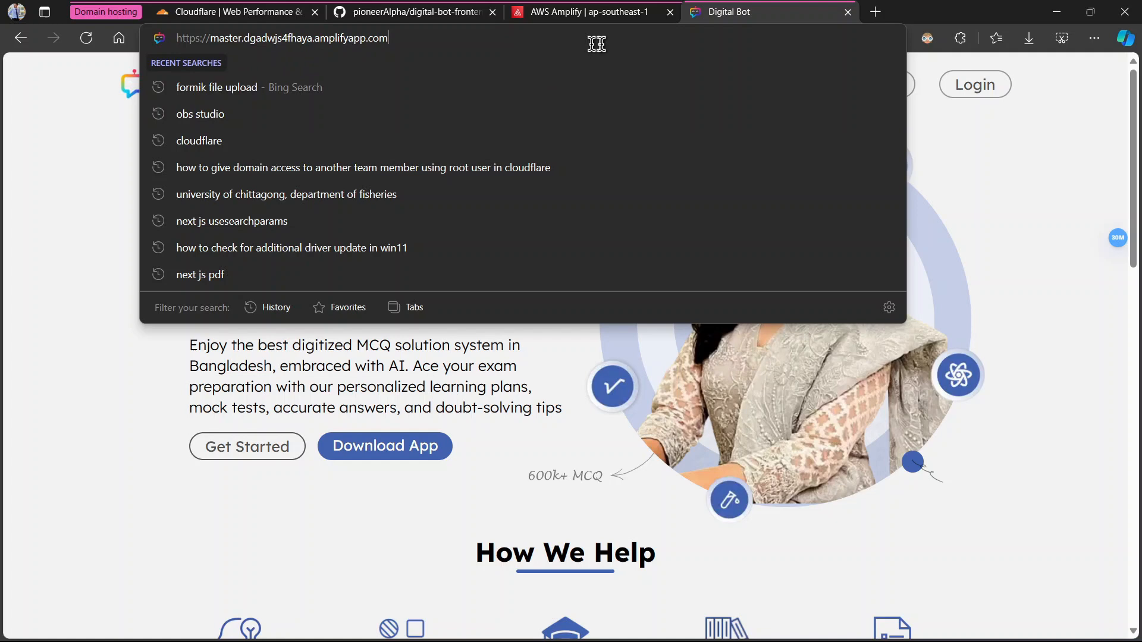
left_click(1001, 160)
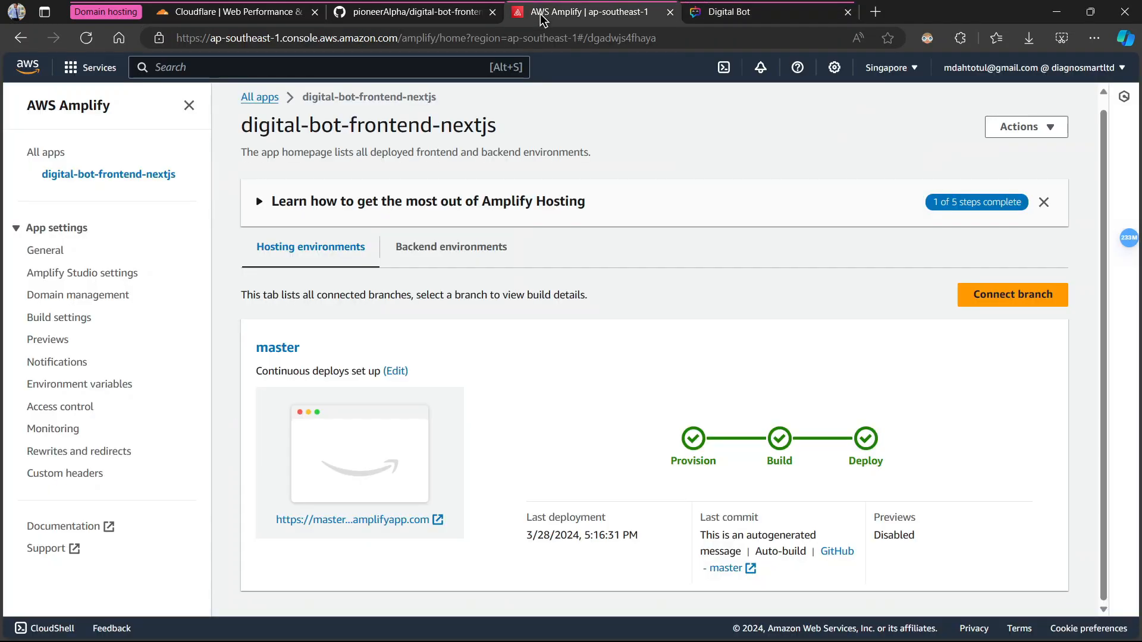
left_click(540, 14)
left_click(729, 13)
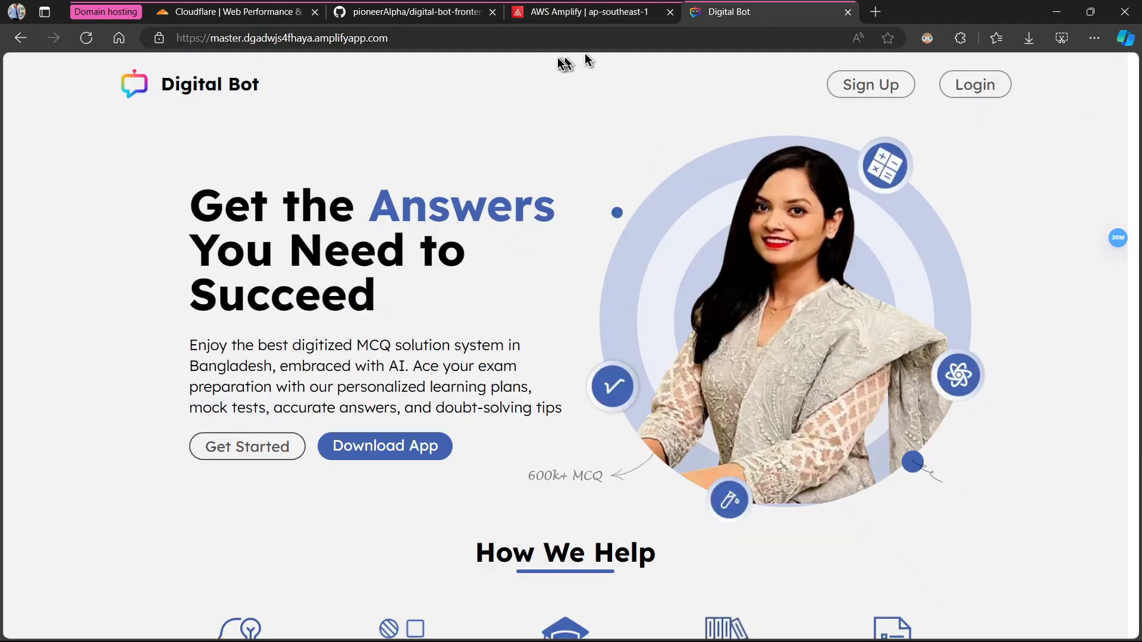
left_click_drag(398, 40, 186, 35)
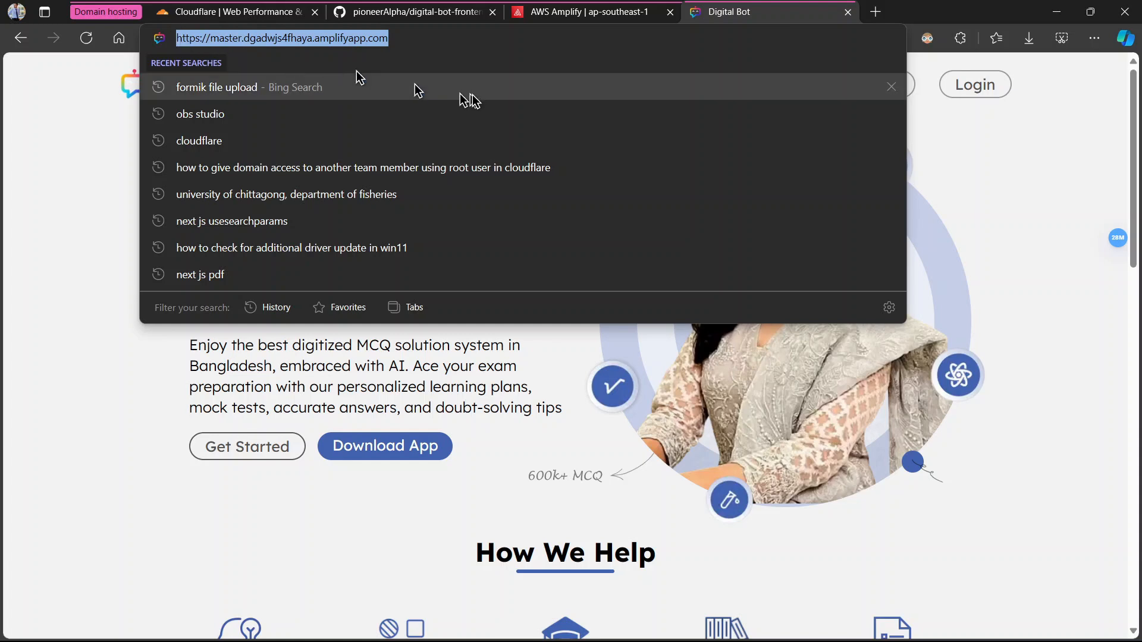
left_click(938, 190)
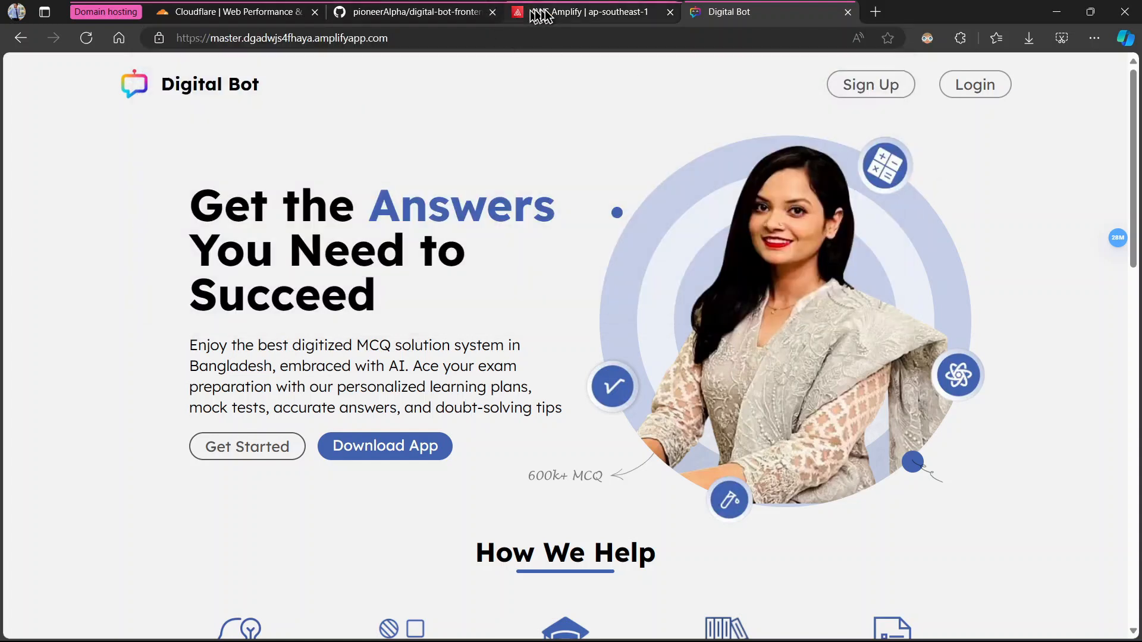
Return to AWS Amplify and open the domain management settings of digital-bot-frontend-nextjs
left_click(589, 11)
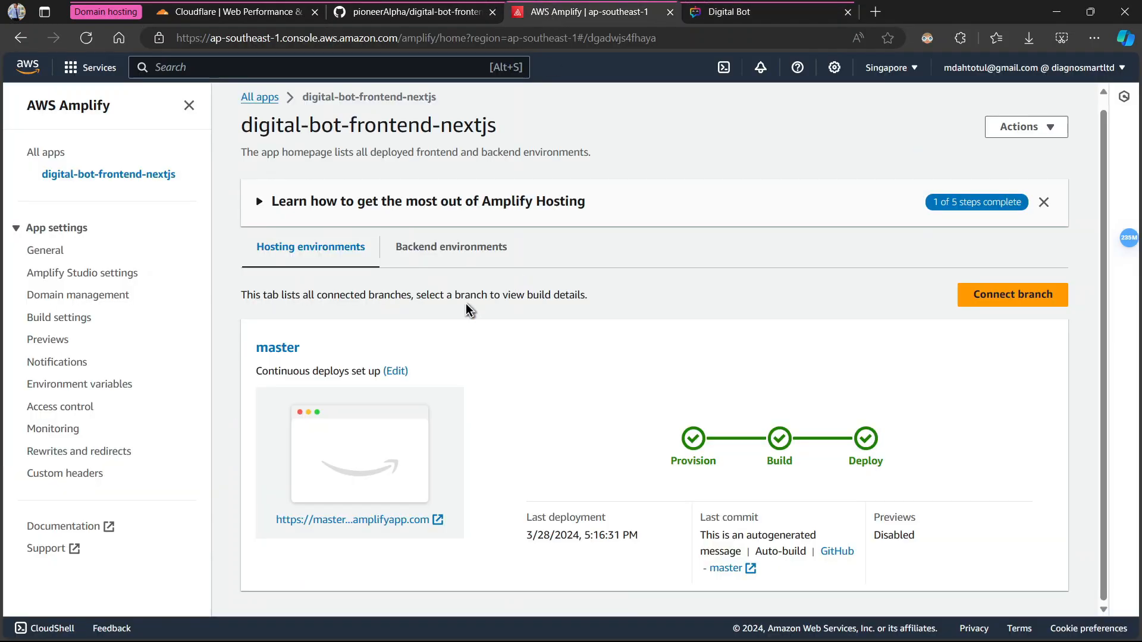
left_click(76, 301)
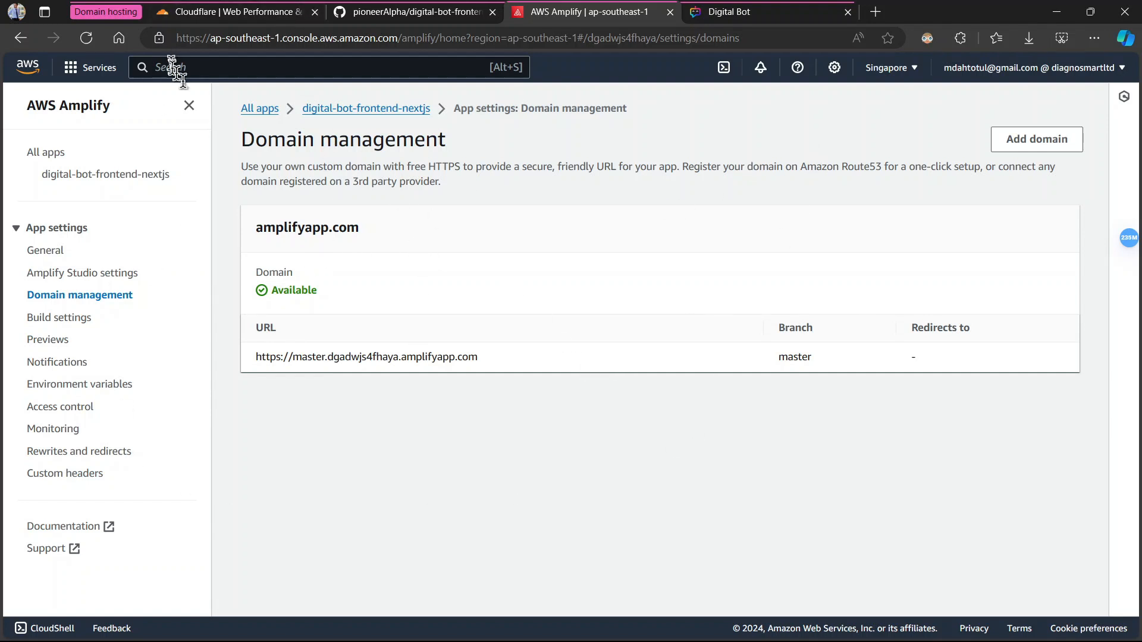
Switch to Cloudflare, log in with the saved credentials and open the second listed account
left_click(230, 19)
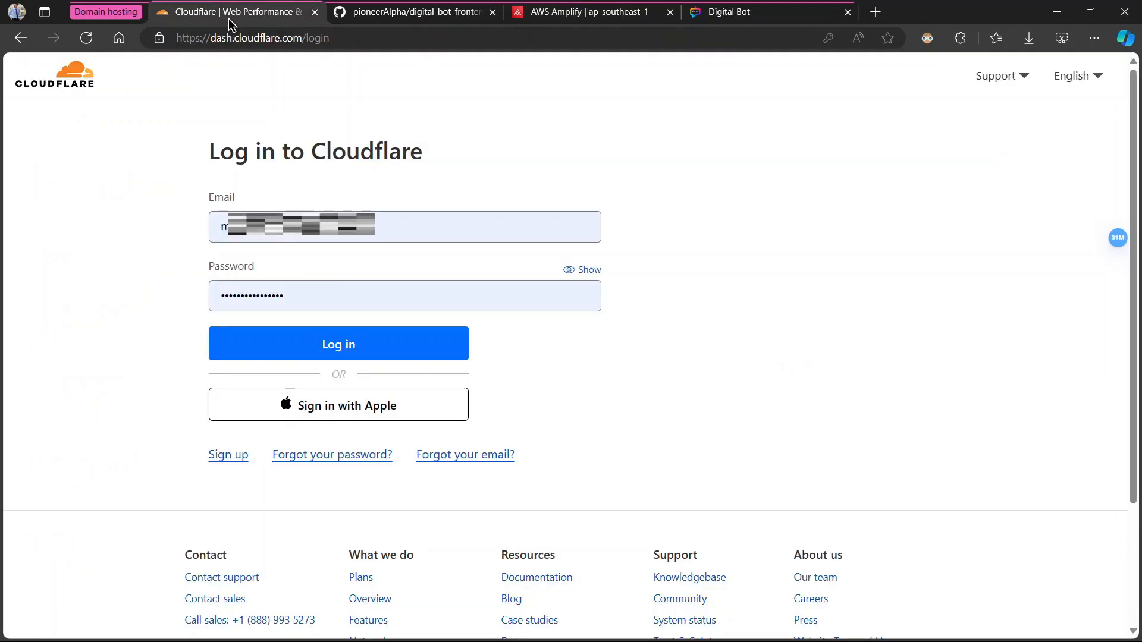
left_click(345, 352)
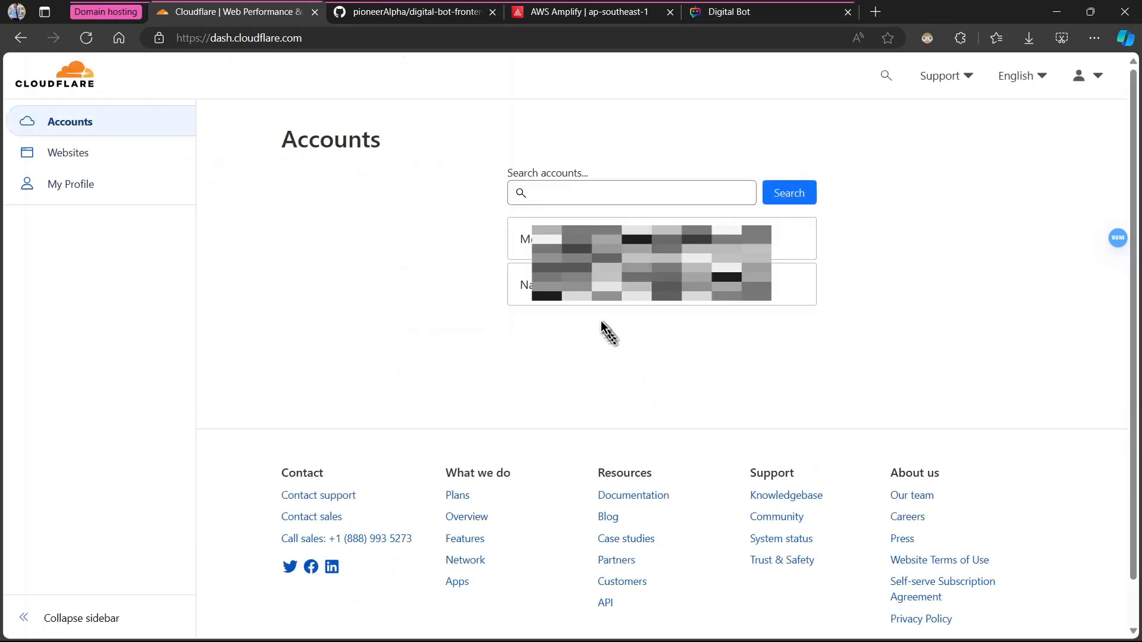
left_click(607, 285)
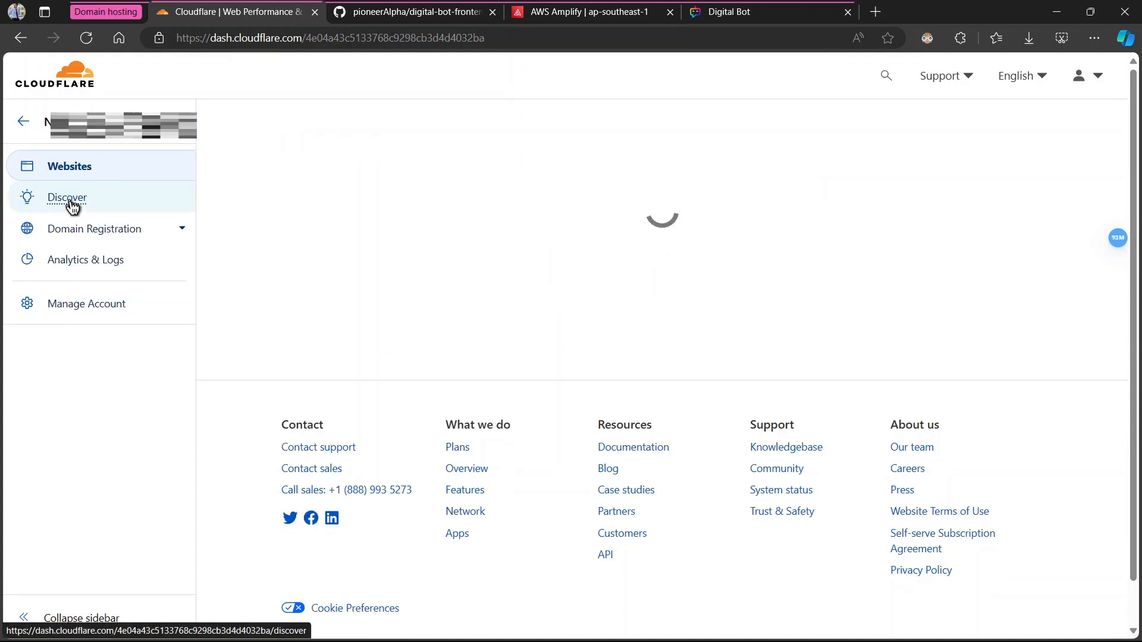
Search the account's websites for "digitalbot" and open the digitalbotbd.com site
left_click(466, 244)
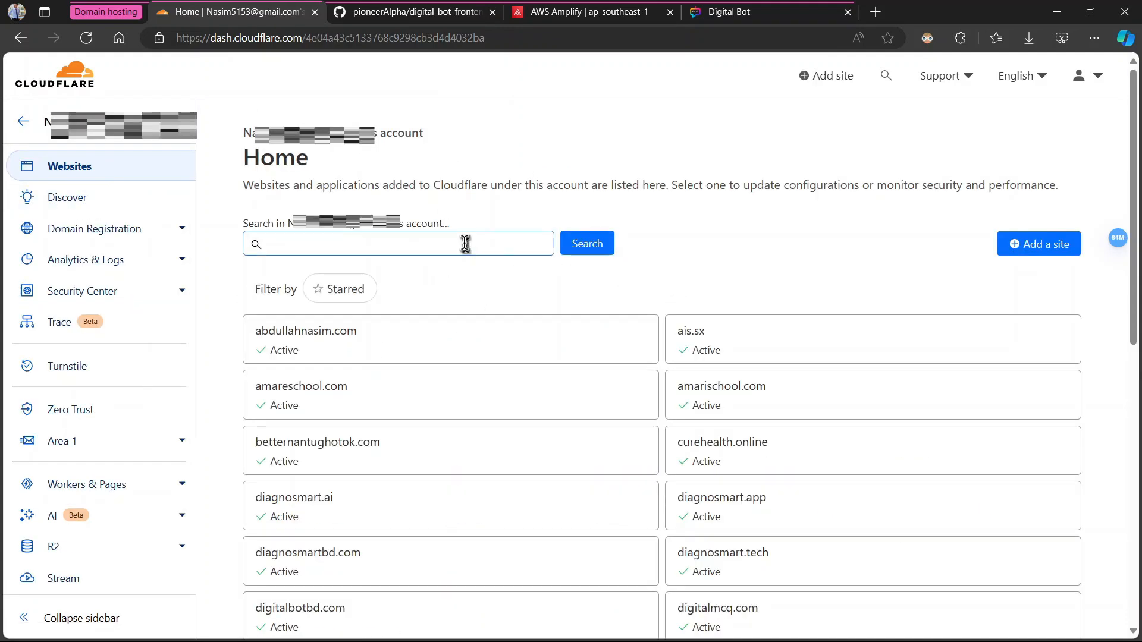
type("digital")
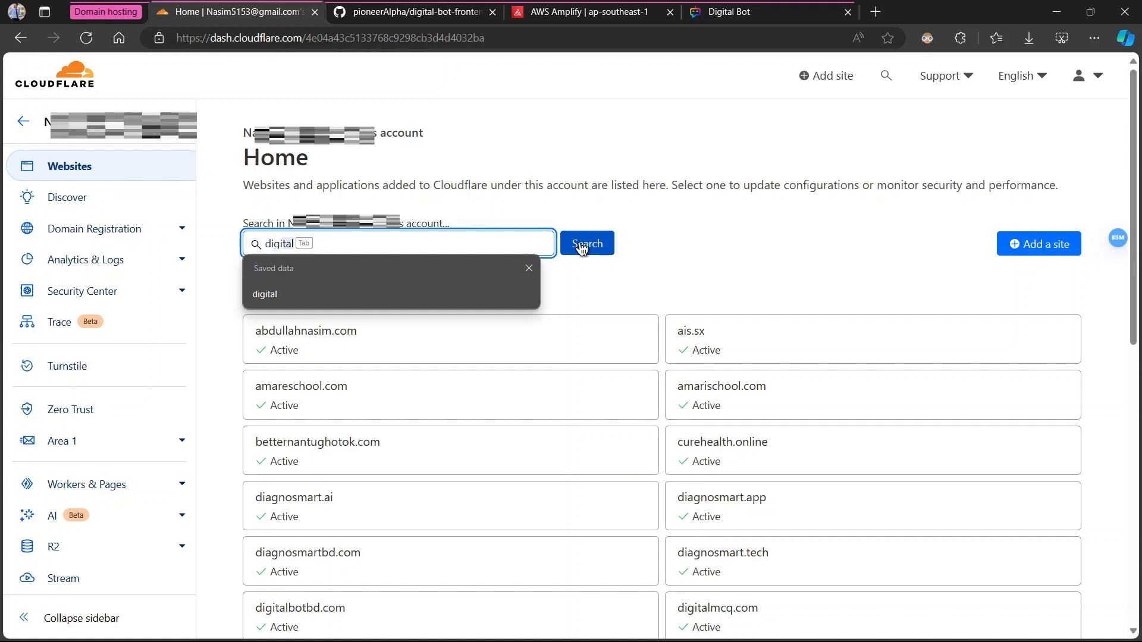
key("Escape")
type("bot")
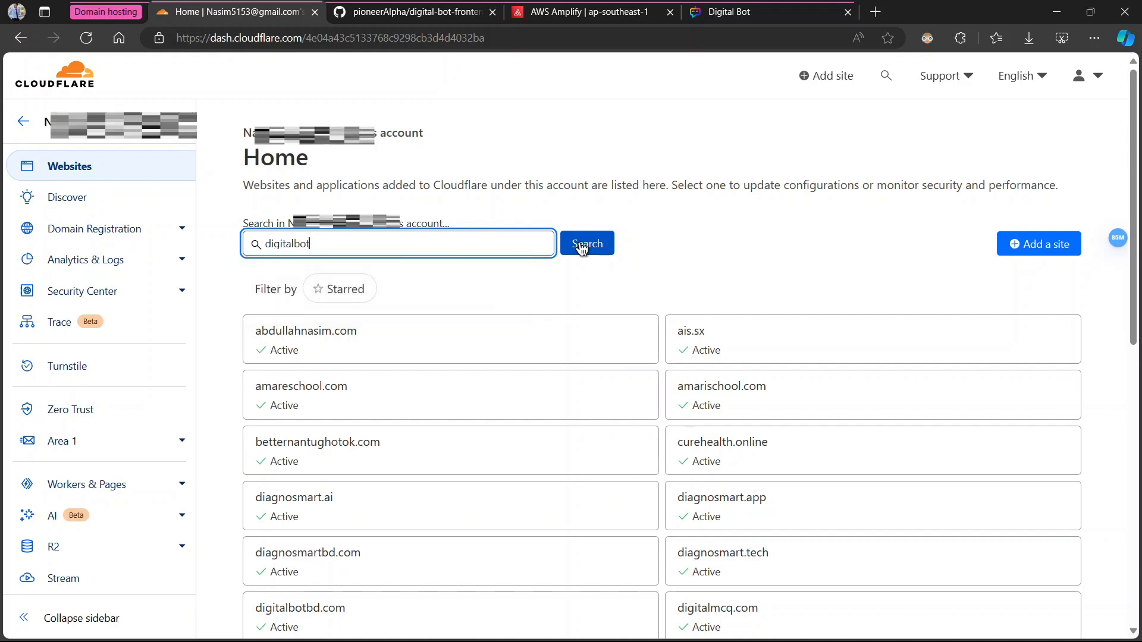
left_click(582, 249)
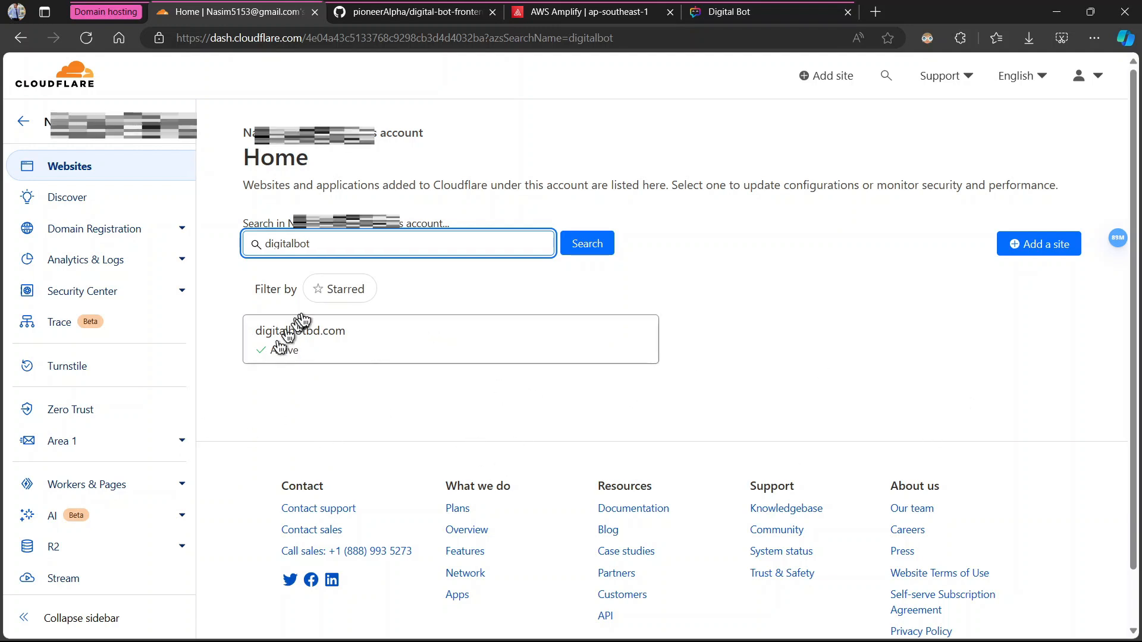
left_click(319, 338)
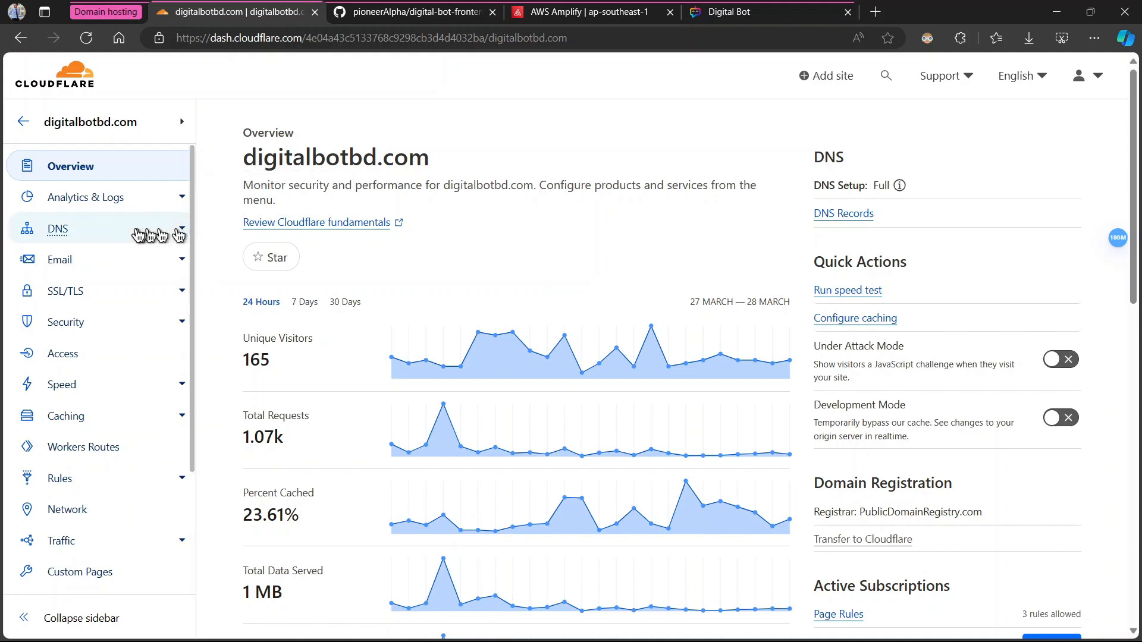
Open the DNS records of digitalbotbd.com and examine the existing A records and the blank form for a new record
left_click(65, 236)
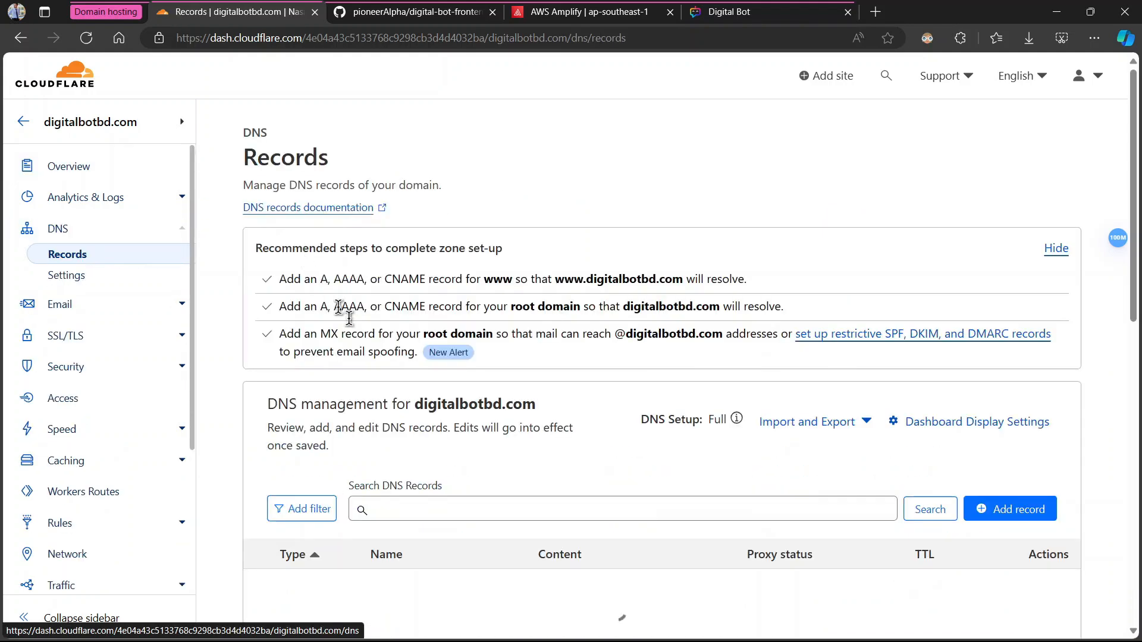
left_click_drag(535, 559, 1070, 606)
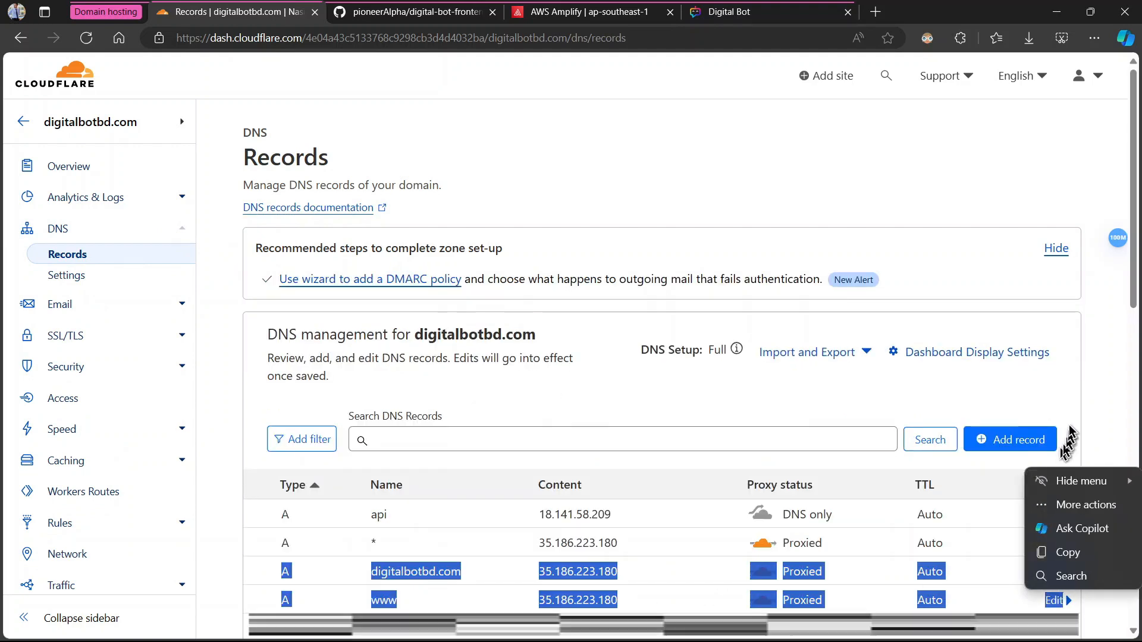
left_click(777, 576)
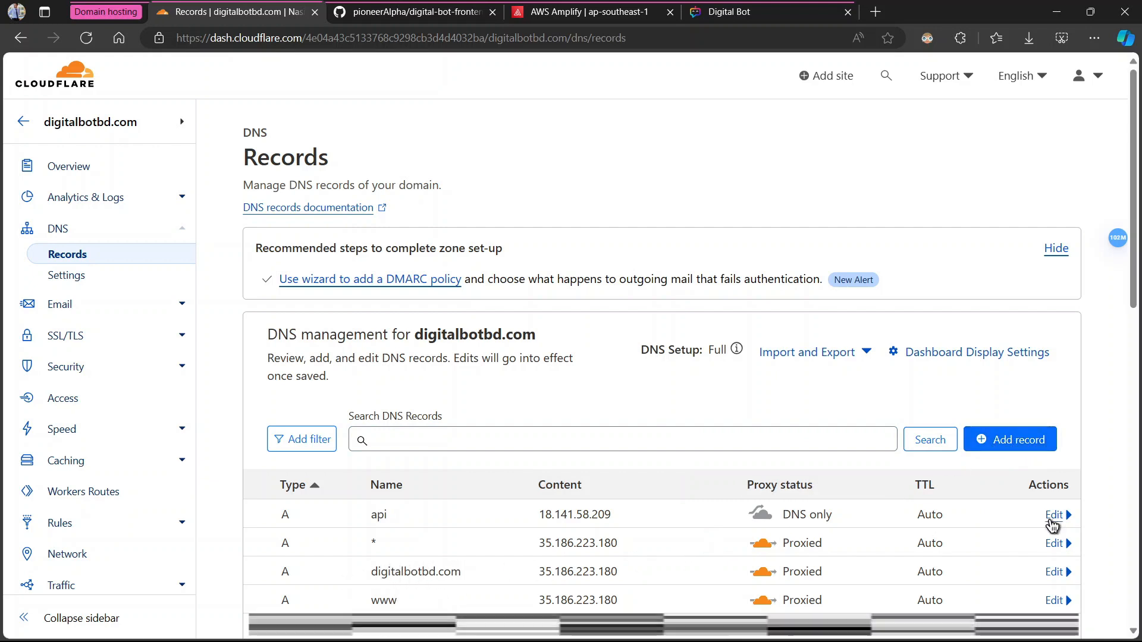
scroll(1009, 432, "down", 3)
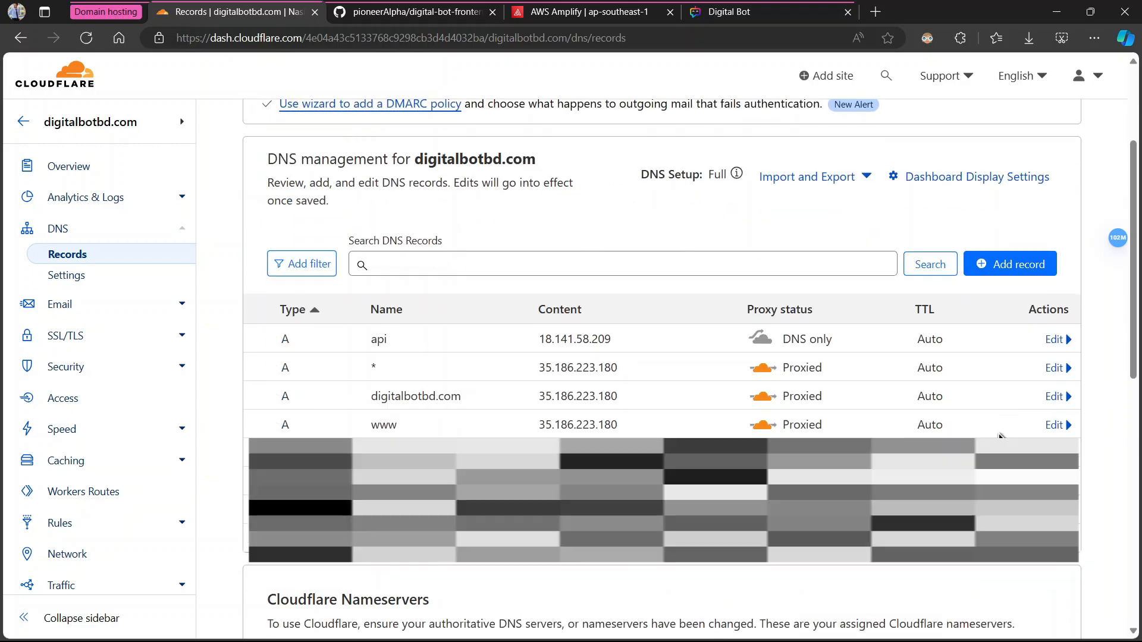
left_click(1013, 265)
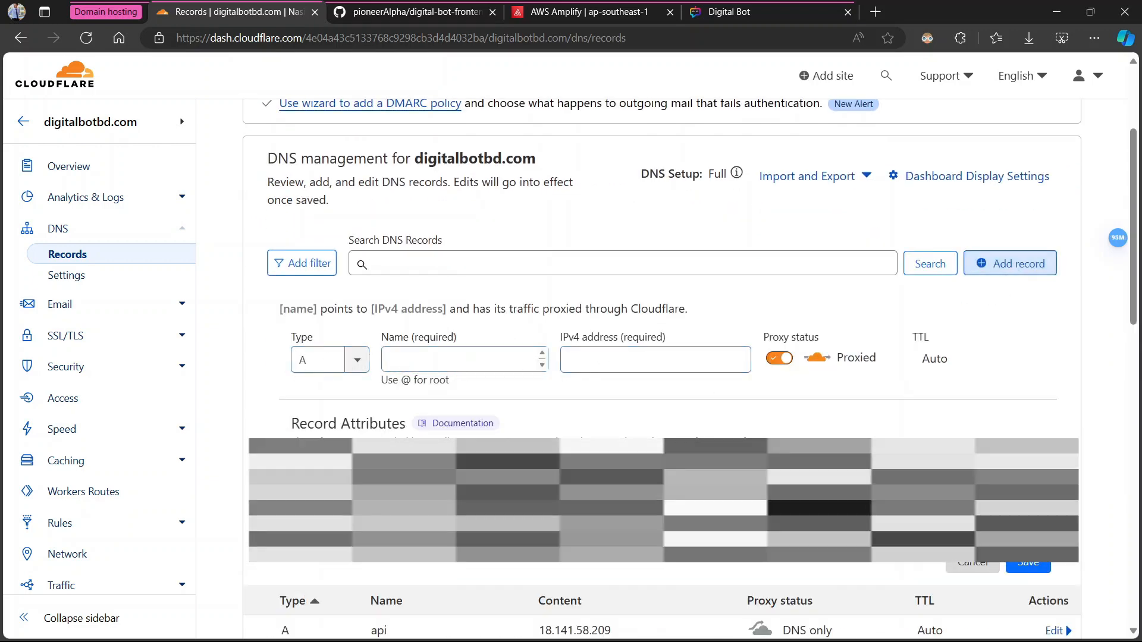
left_click(974, 566)
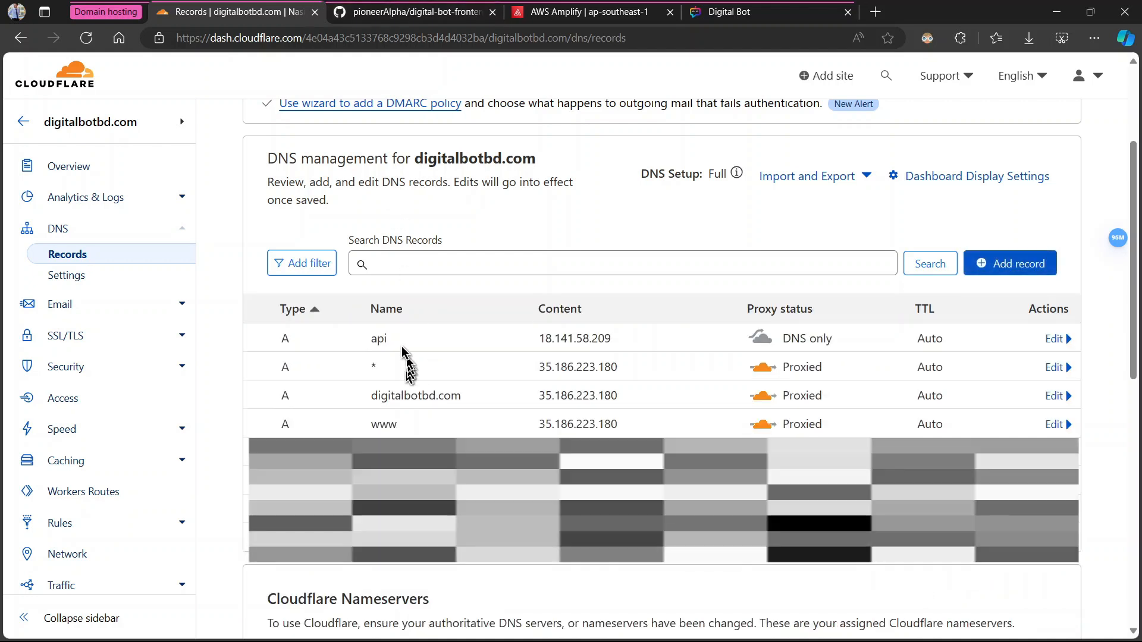
In AWS Amplify, start adding a custom domain and configure it with the root domain digitalbotbd.com copied from Cloudflare
left_click(586, 12)
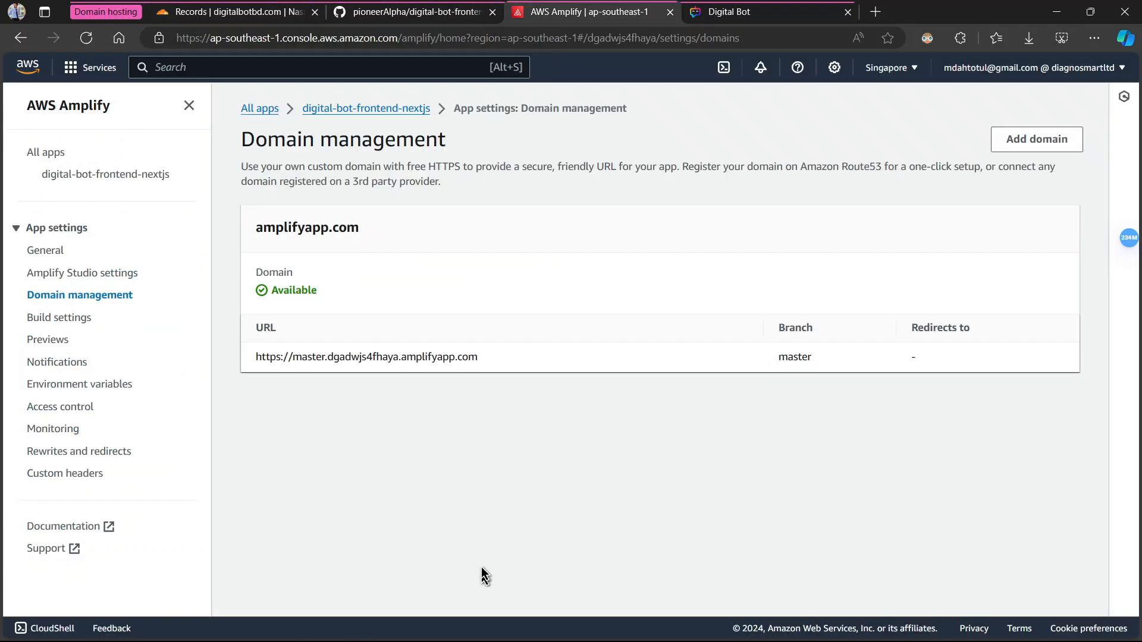
left_click(1051, 139)
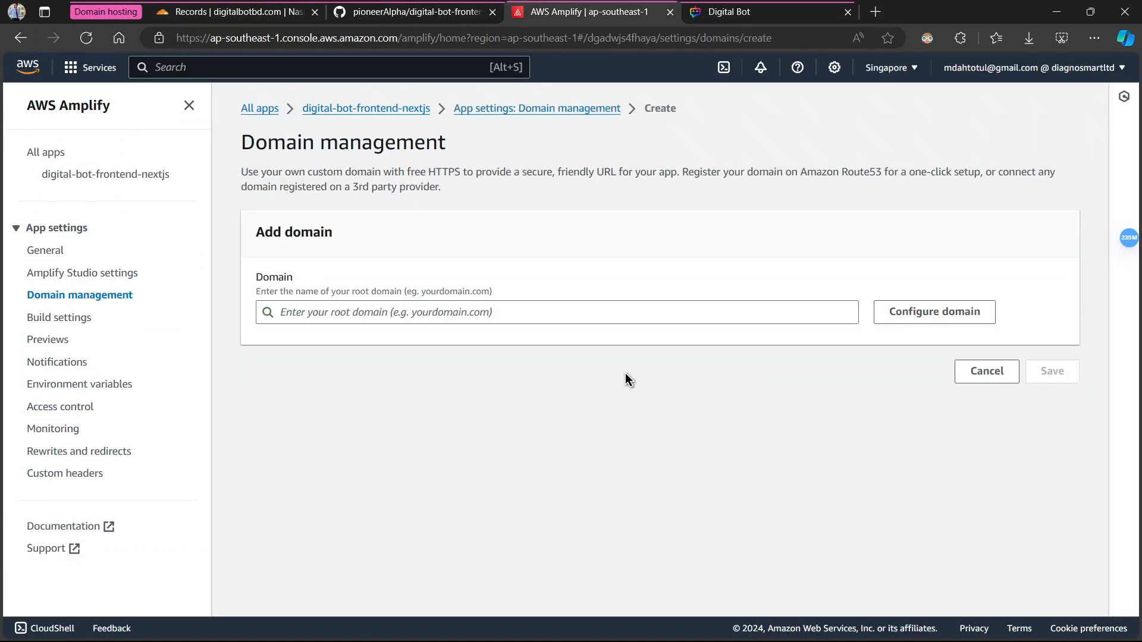
left_click(249, 12)
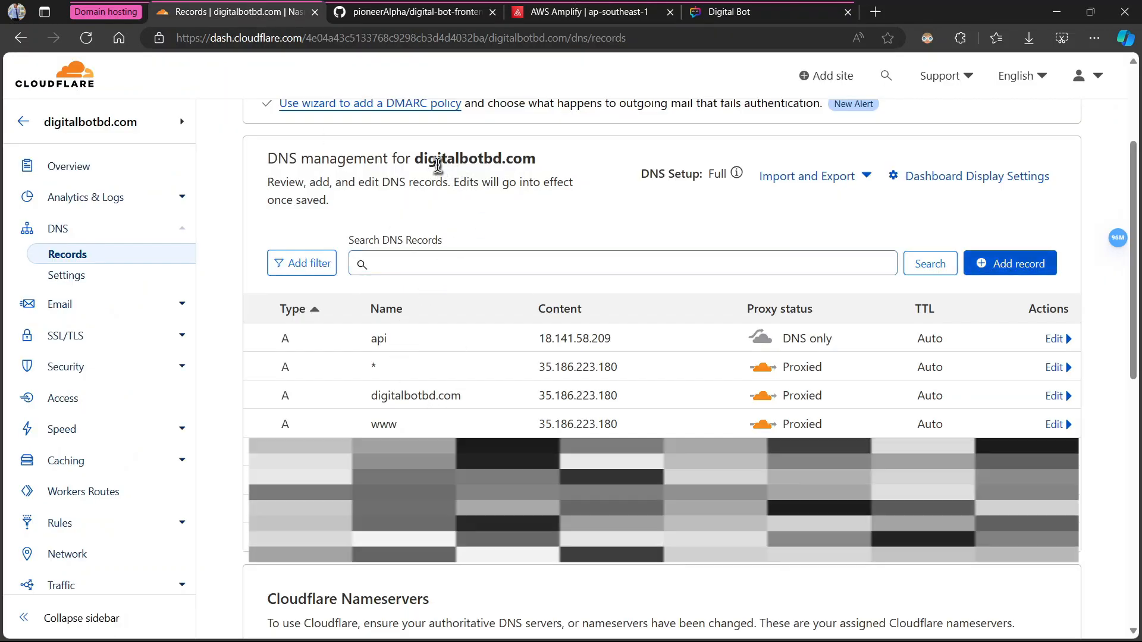
left_click_drag(537, 166, 409, 161)
key("ctrl+c")
left_click(462, 133)
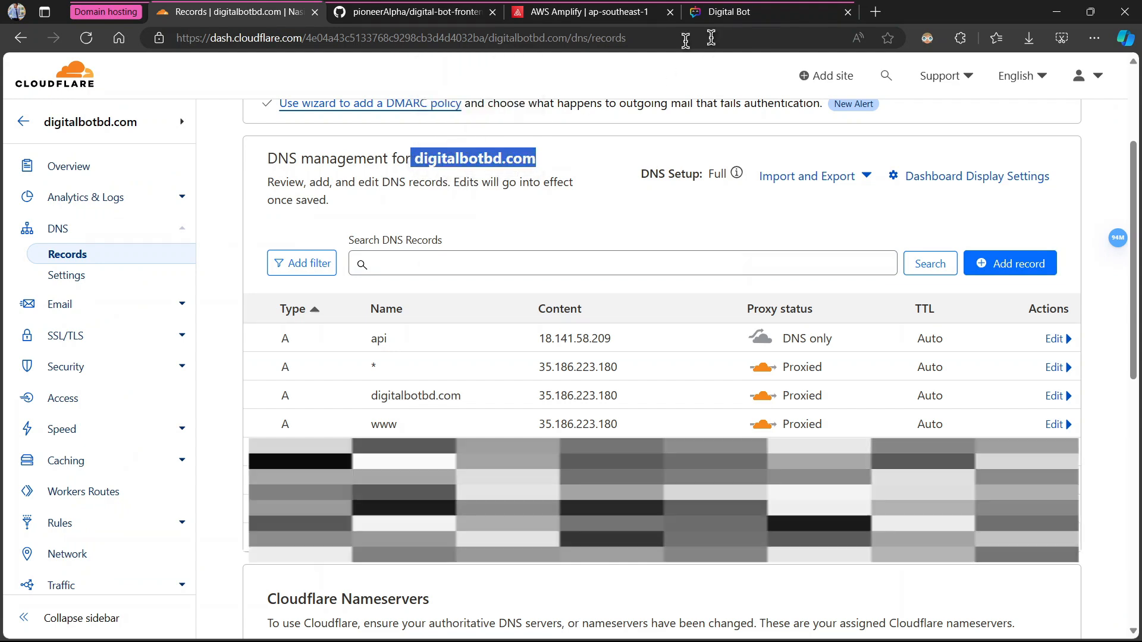
left_click(539, 13)
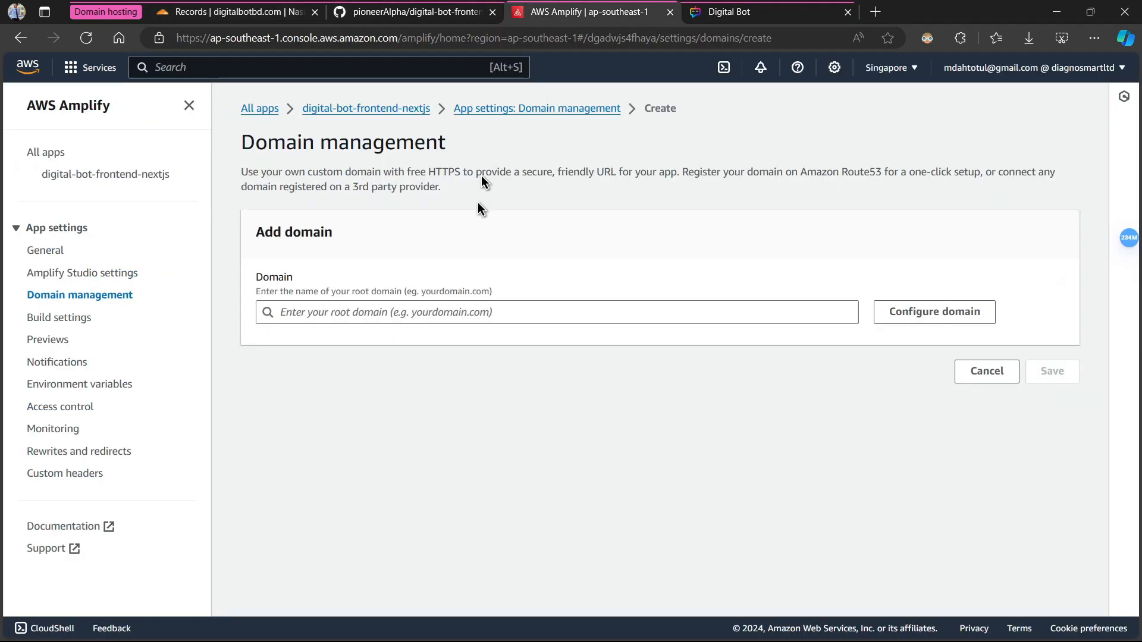
left_click(465, 308)
key("ctrl+v")
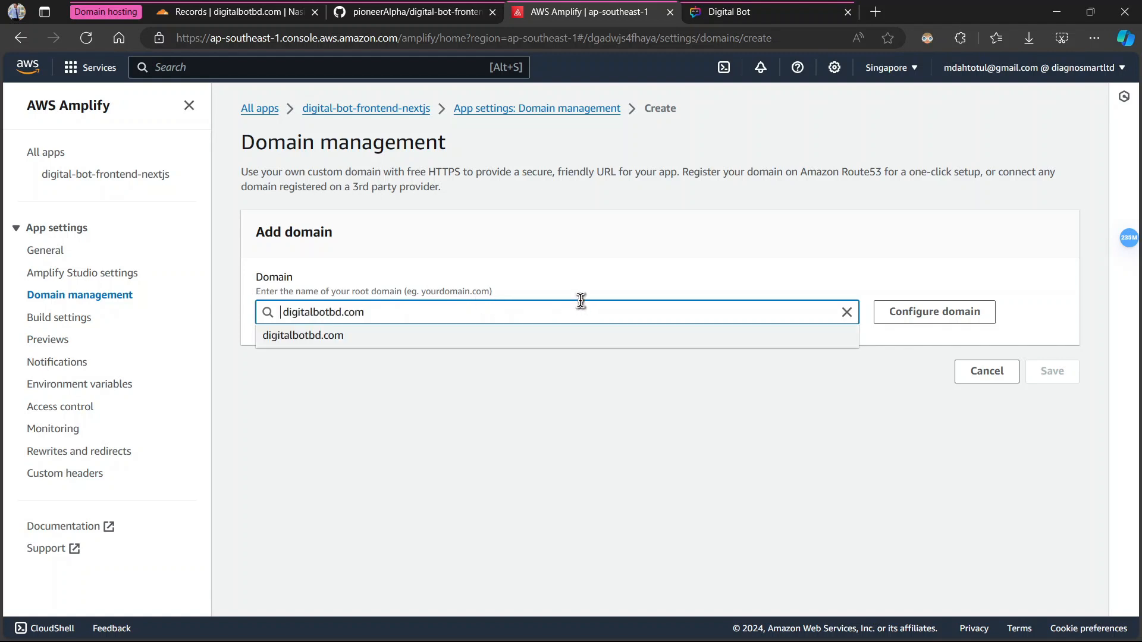
key("Delete")
left_click(976, 311)
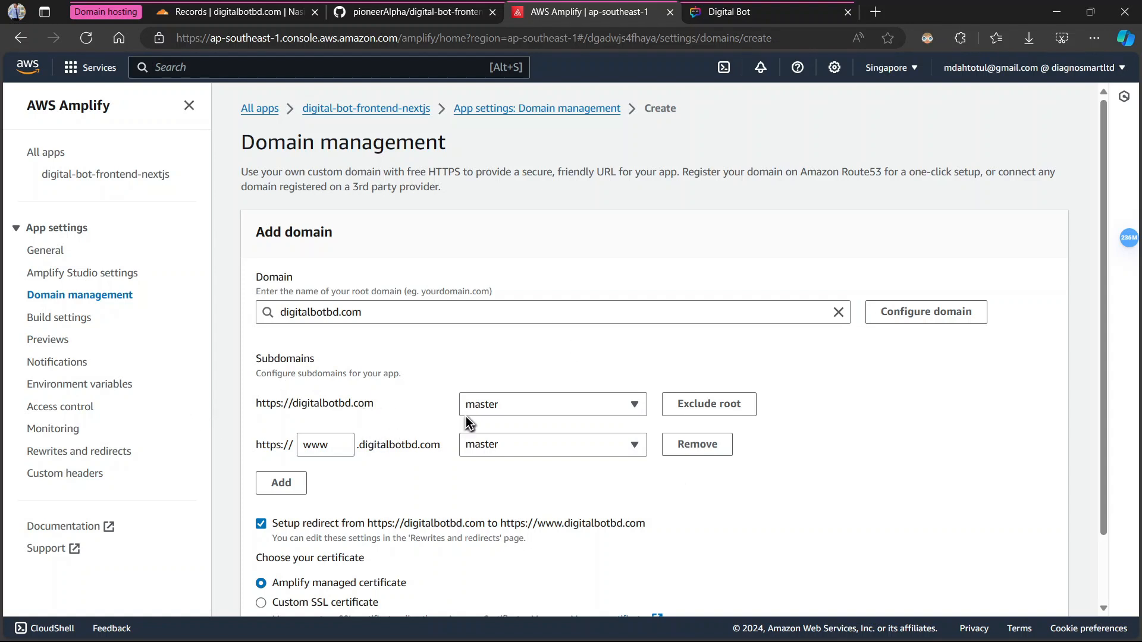
Review the subdomain, redirect and Amplify managed certificate settings, keep the defaults and save the custom domain
scroll(631, 466, "down", 1)
scroll(601, 446, "up", 1)
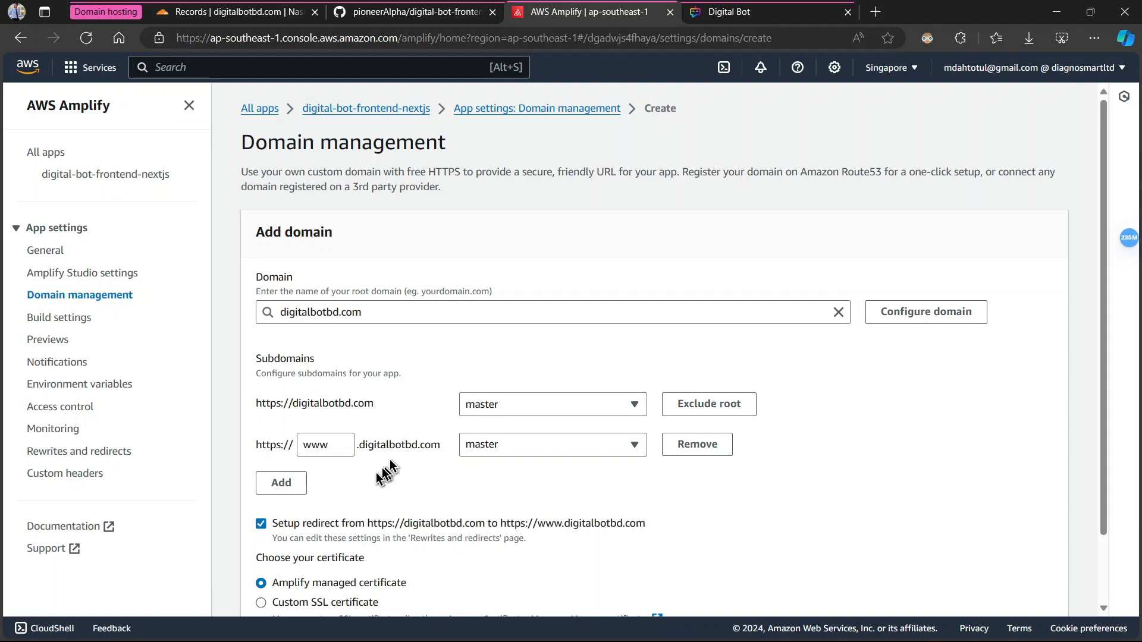
scroll(345, 485, "down", 2)
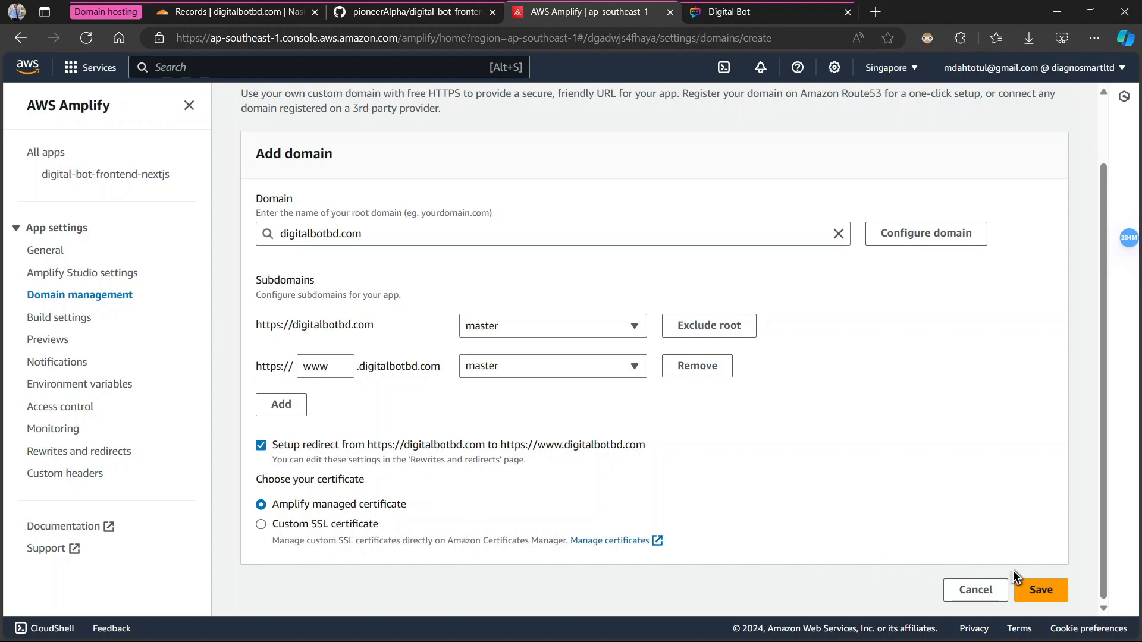
left_click(1032, 594)
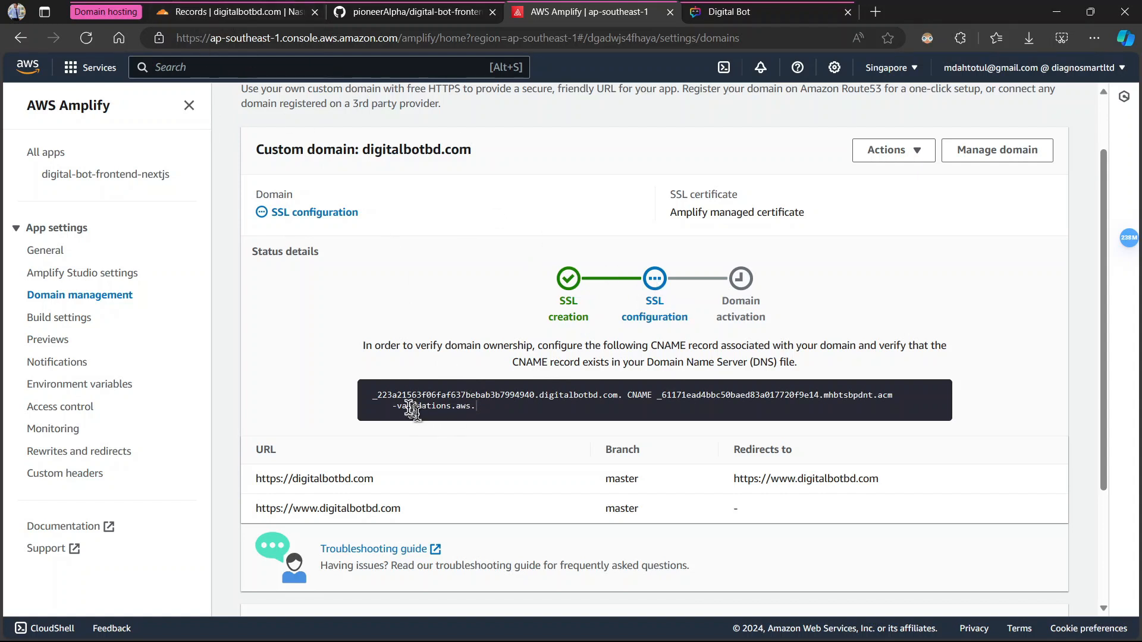
In Cloudflare, start a new DNS record for digitalbotbd.com and set its type to CNAME
left_click_drag(372, 396, 625, 397)
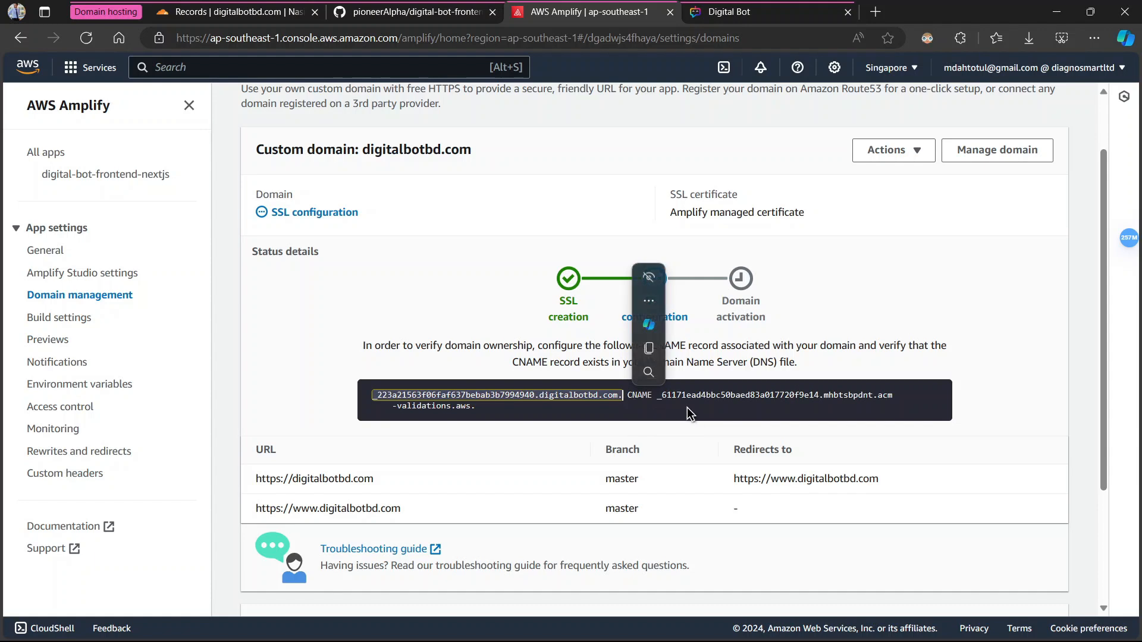
left_click(250, 15)
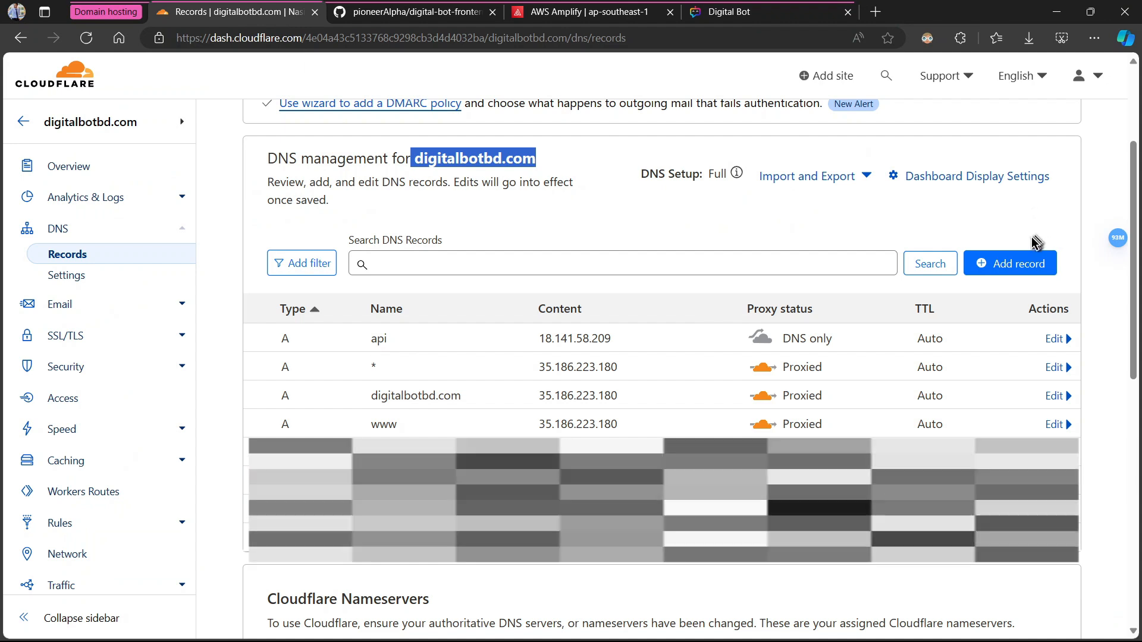
left_click(1024, 264)
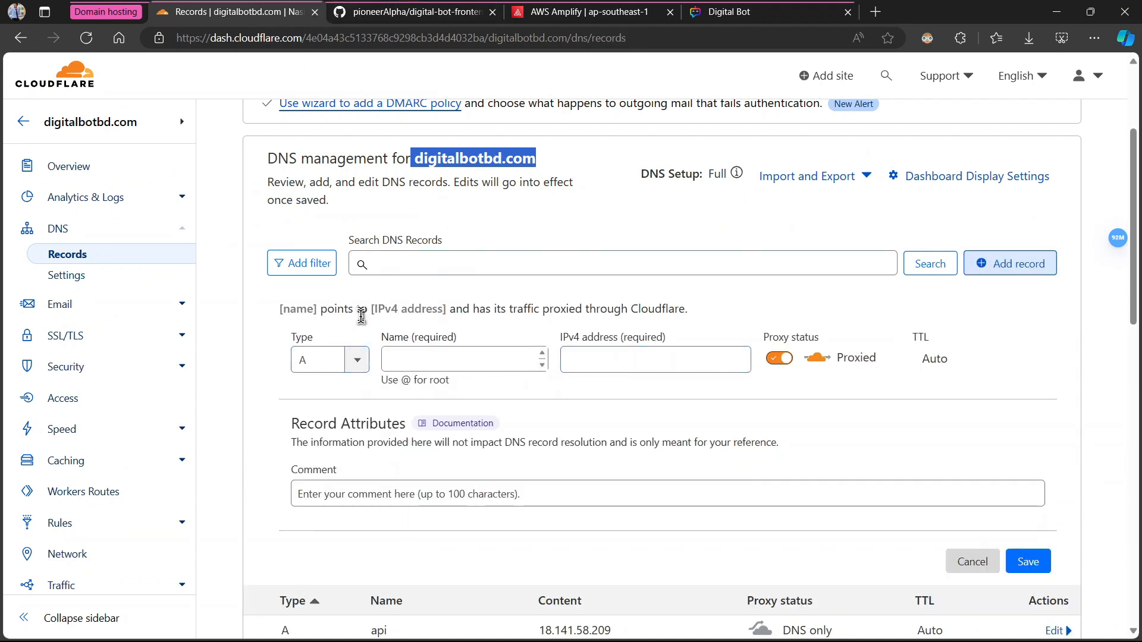
left_click(324, 360)
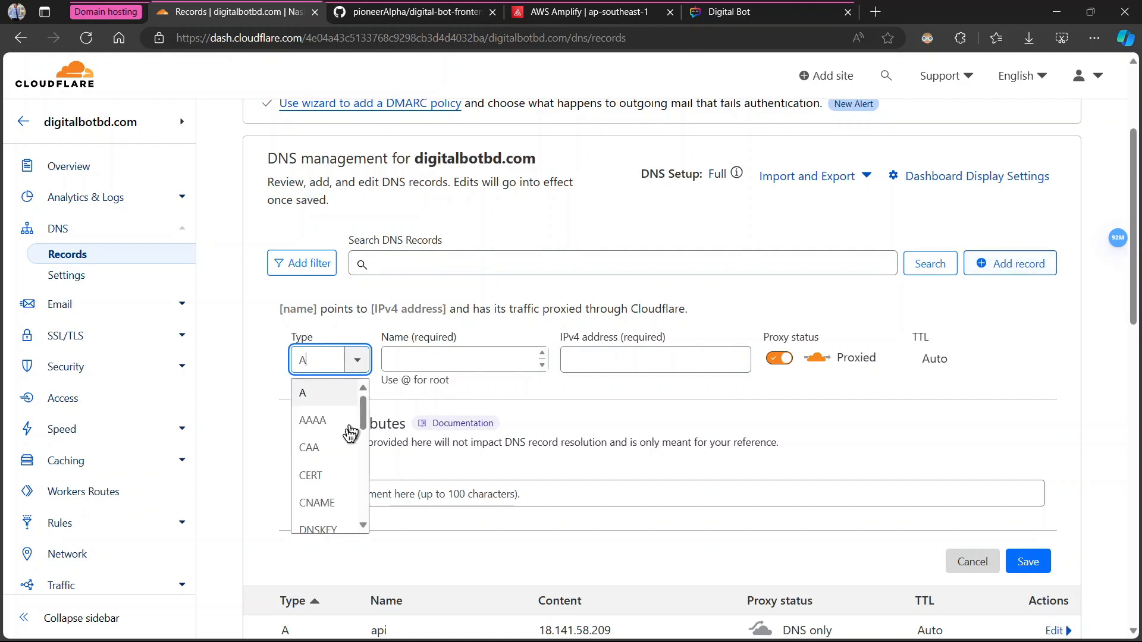
left_click(324, 502)
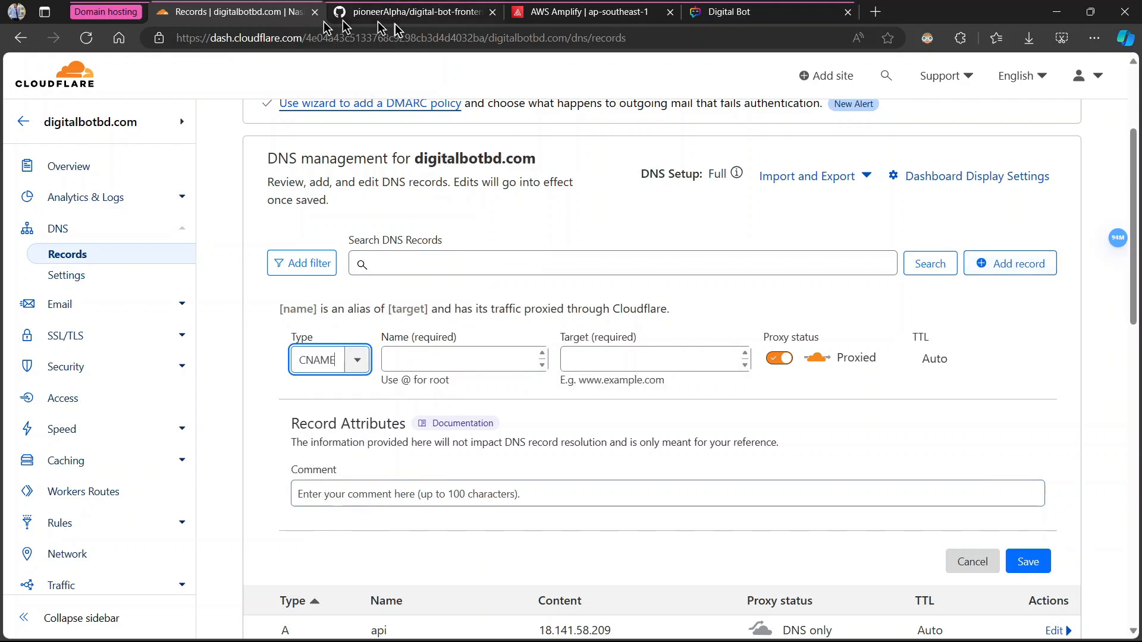
Copy the name part of the SSL validation CNAME from AWS Amplify into the name of the new Cloudflare record
left_click(574, 12)
left_click(620, 398)
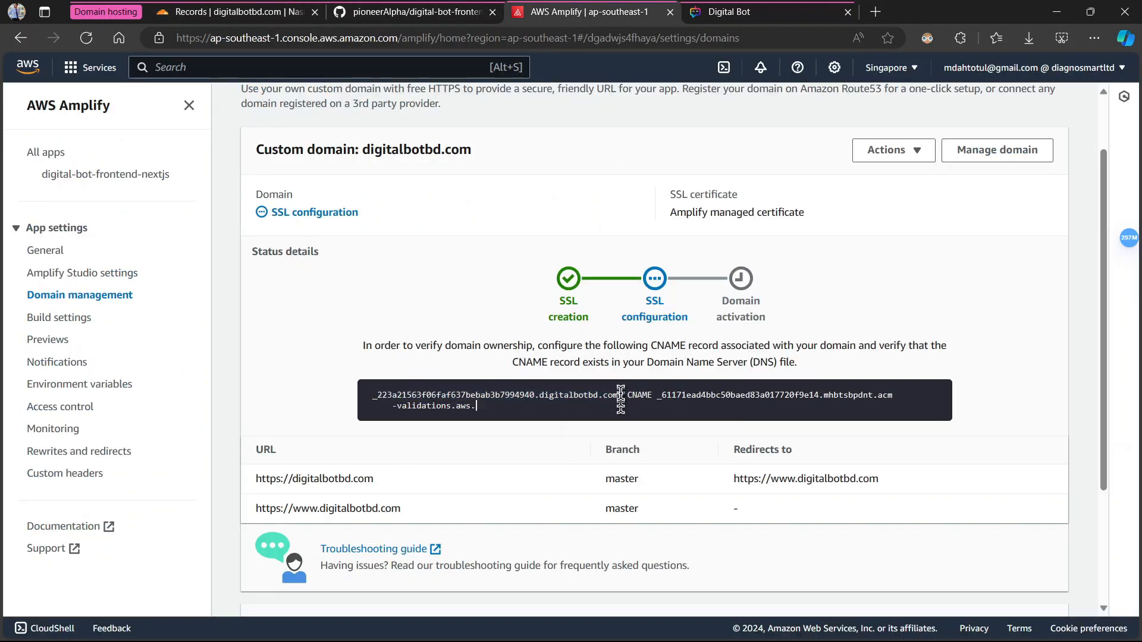
left_click_drag(622, 395, 564, 406)
left_click(565, 407)
left_click_drag(372, 399, 621, 398)
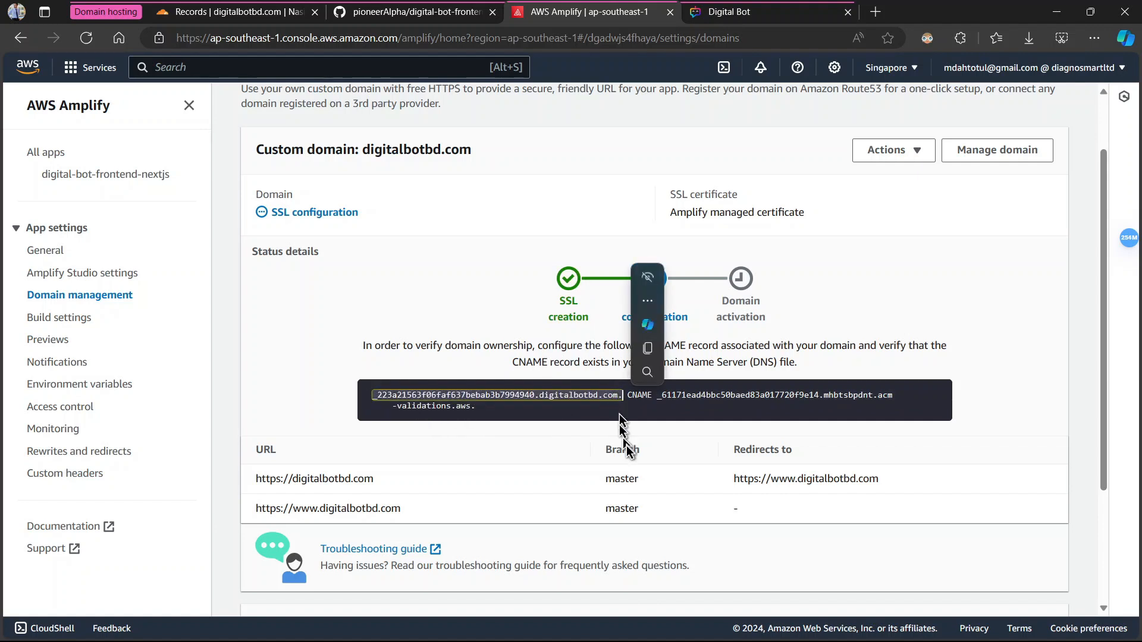
left_click(646, 348)
left_click(213, 12)
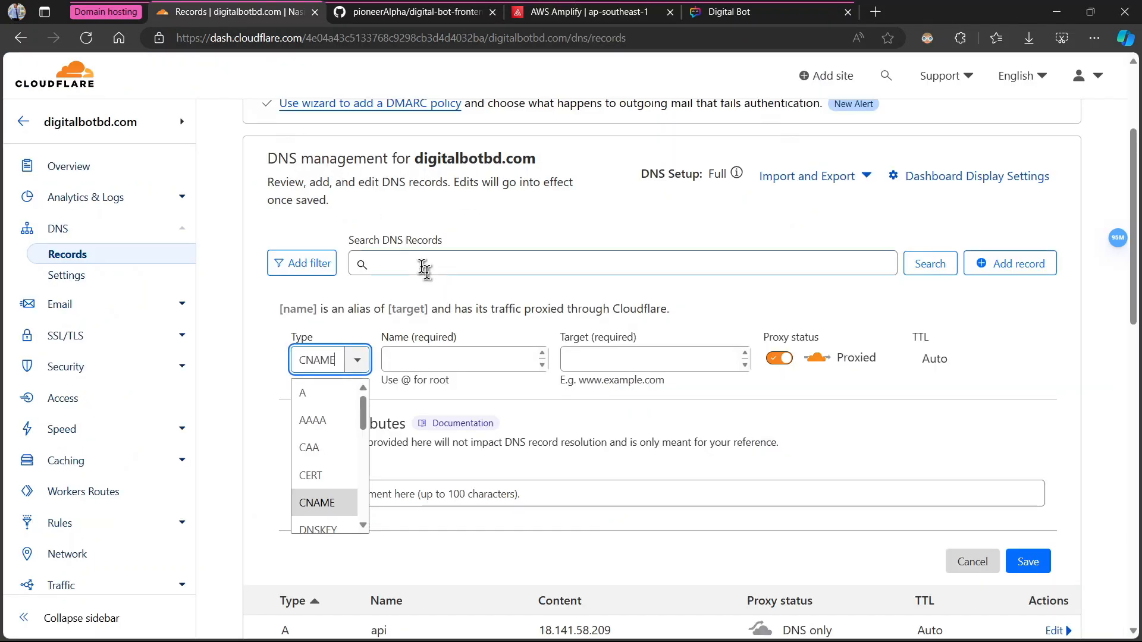
left_click(508, 366)
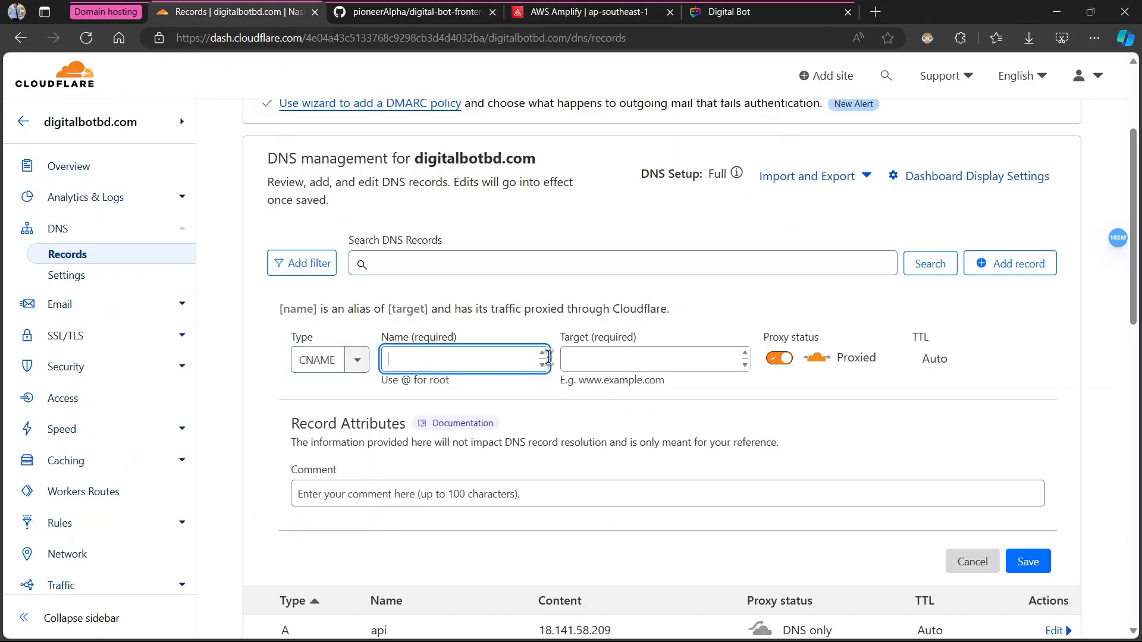
key("ctrl+v")
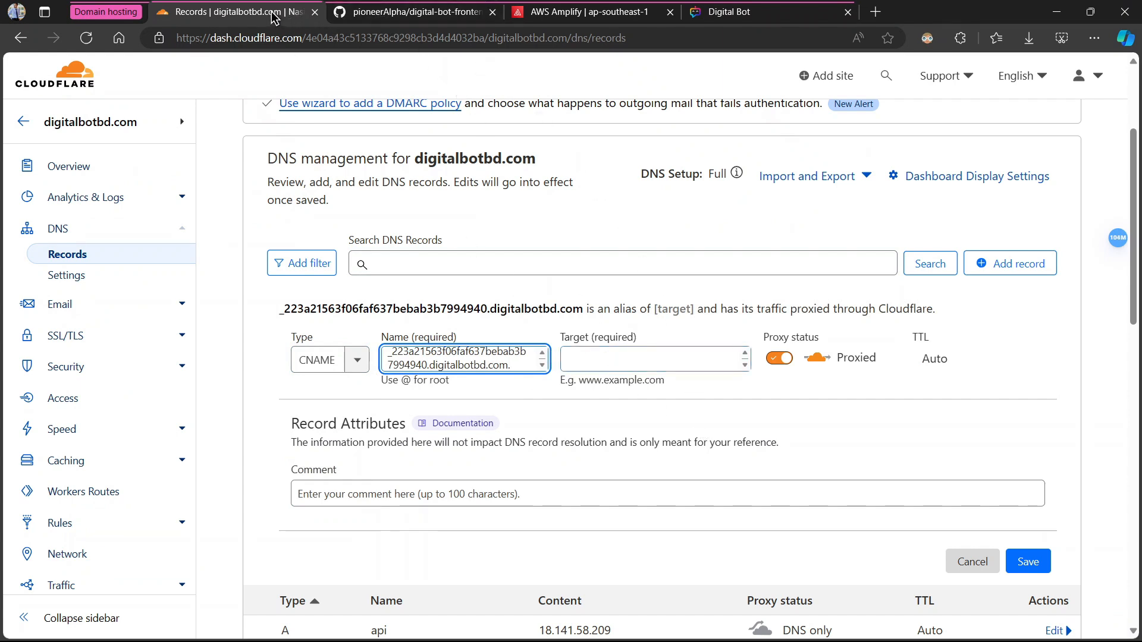
Copy the acm-validations.aws target from AWS Amplify into the Cloudflare CNAME record and save it as DNS only
left_click(568, 12)
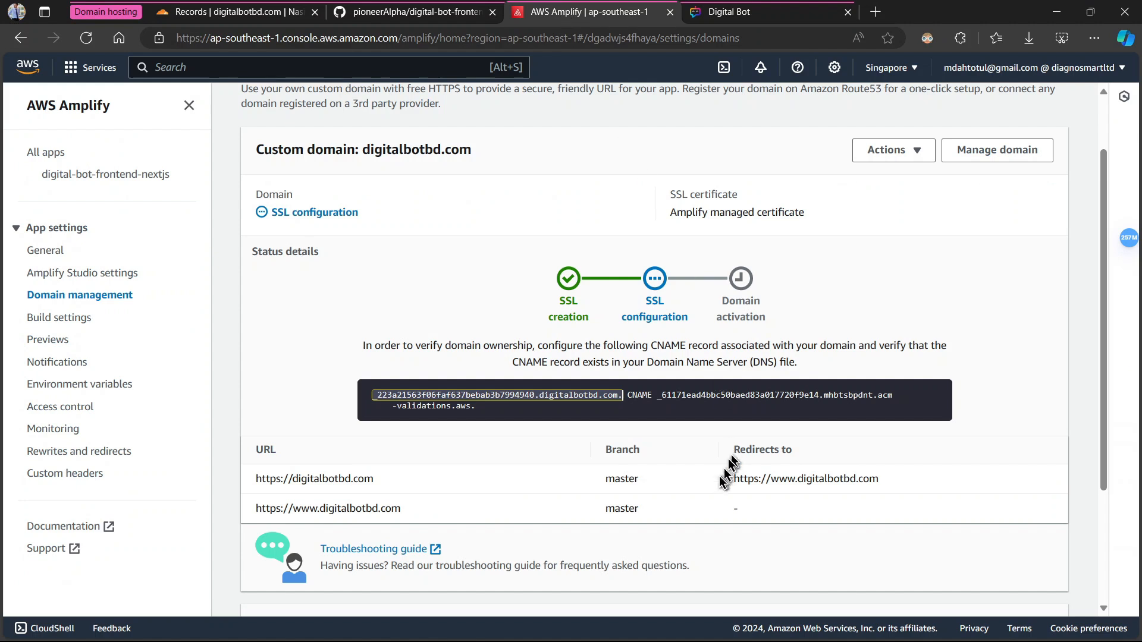
left_click_drag(658, 396, 646, 413)
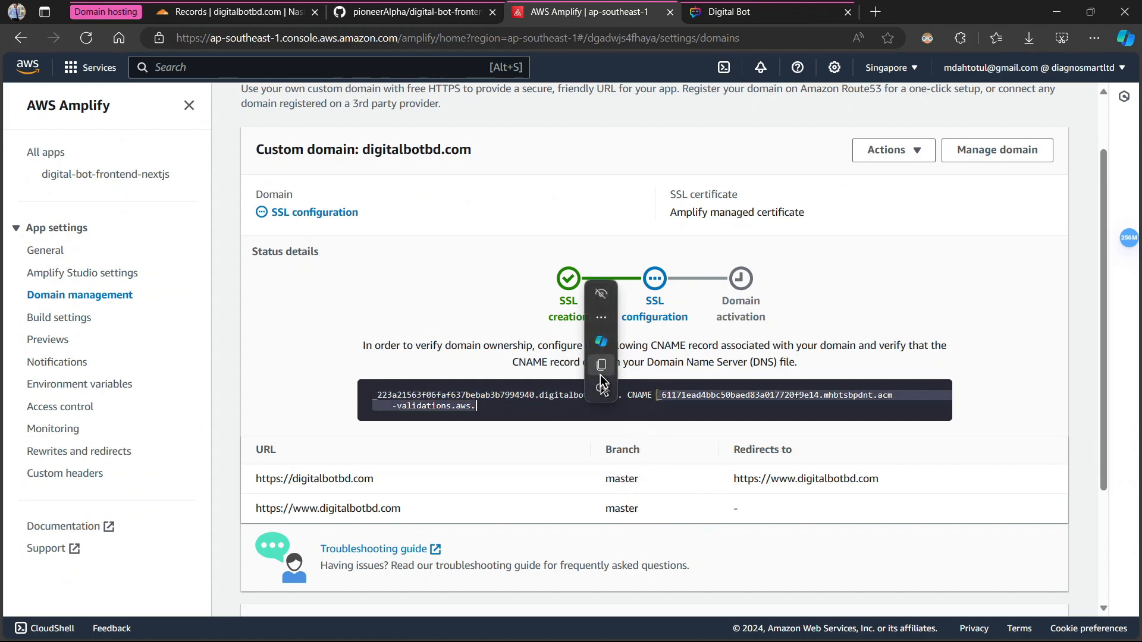
left_click(601, 364)
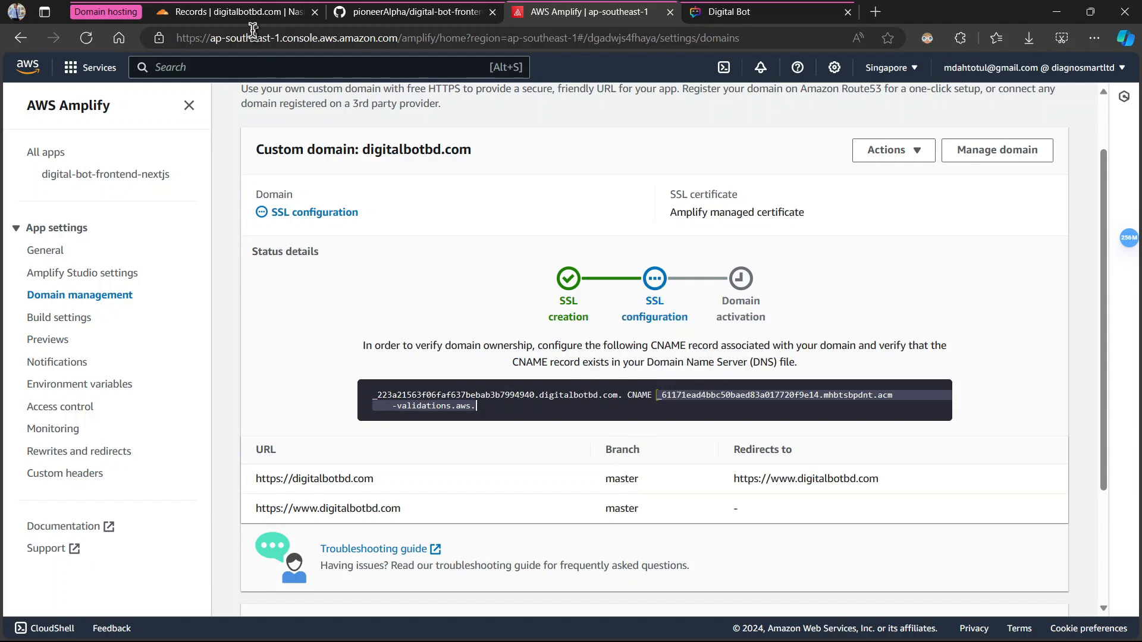
left_click(250, 12)
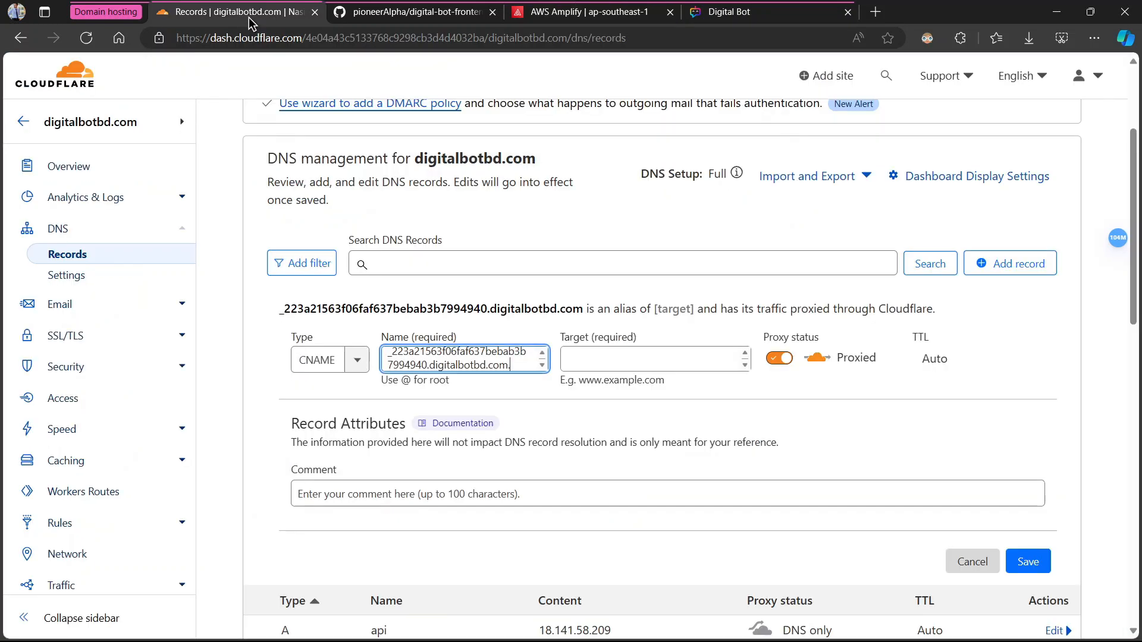
left_click(604, 356)
key("ctrl+v")
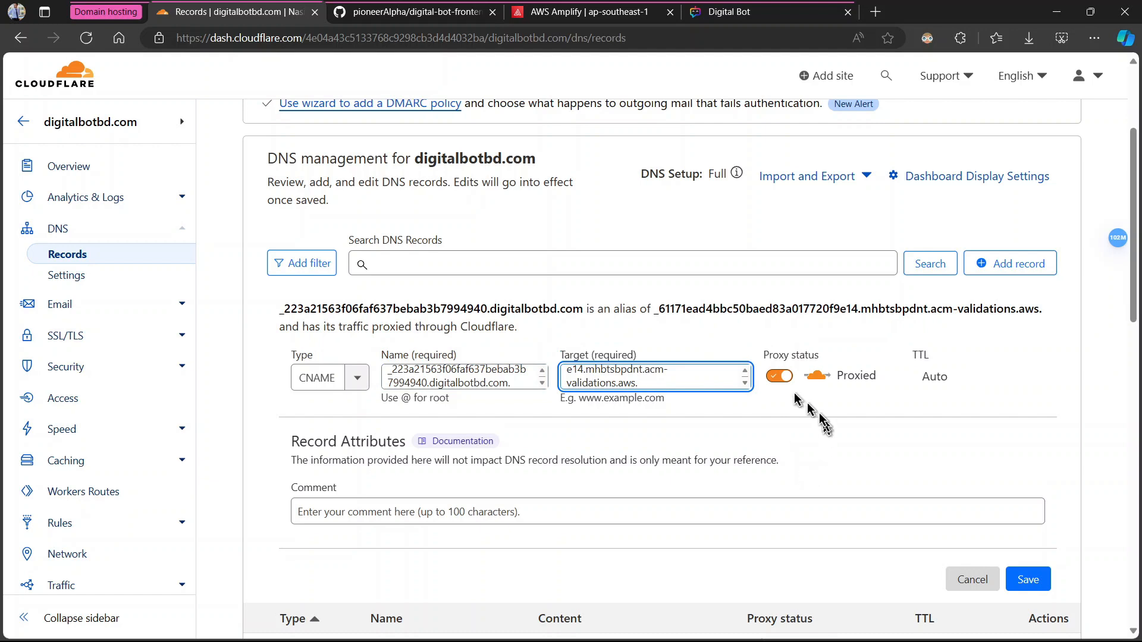
left_click(778, 377)
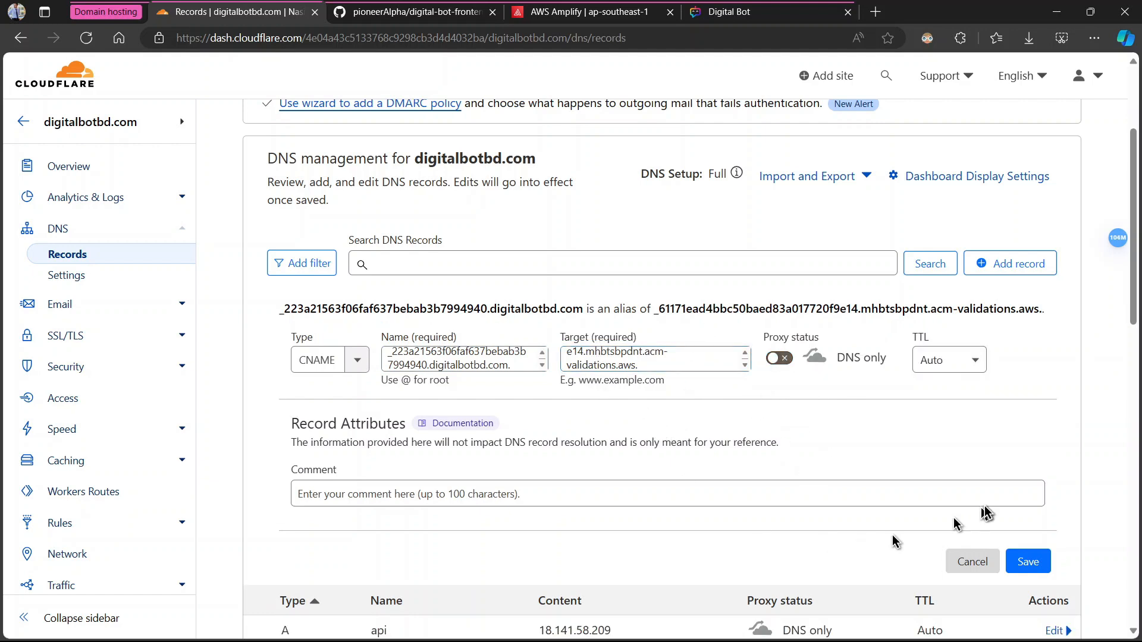
left_click(1031, 565)
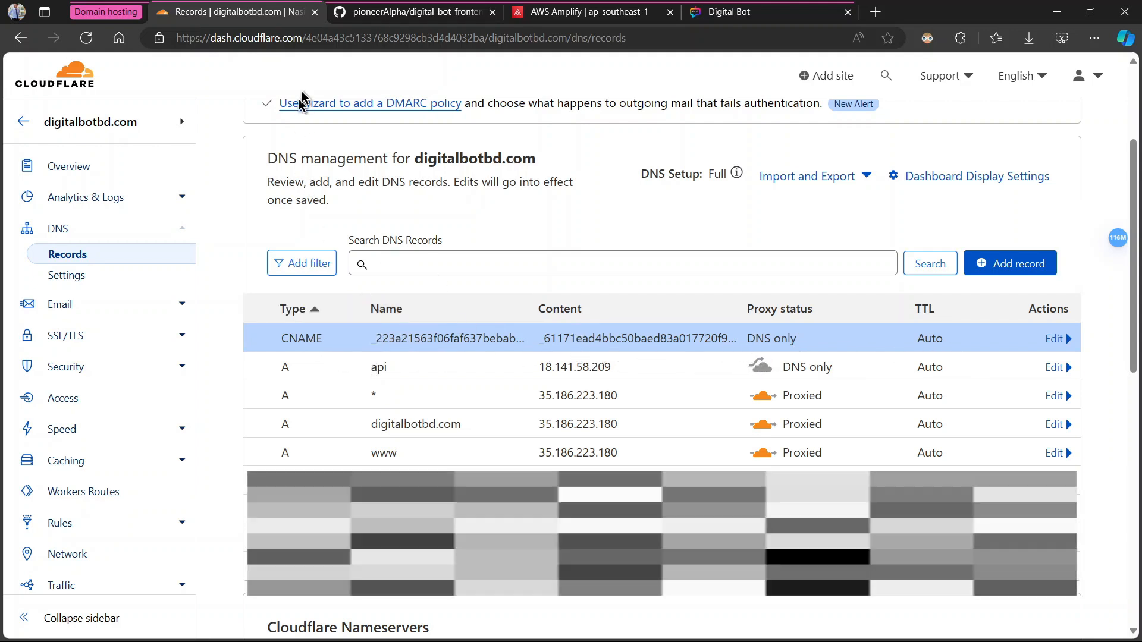
Return to AWS Amplify, check the custom domain's activation status and view the DNS records required for digitalbotbd.com
left_click(557, 15)
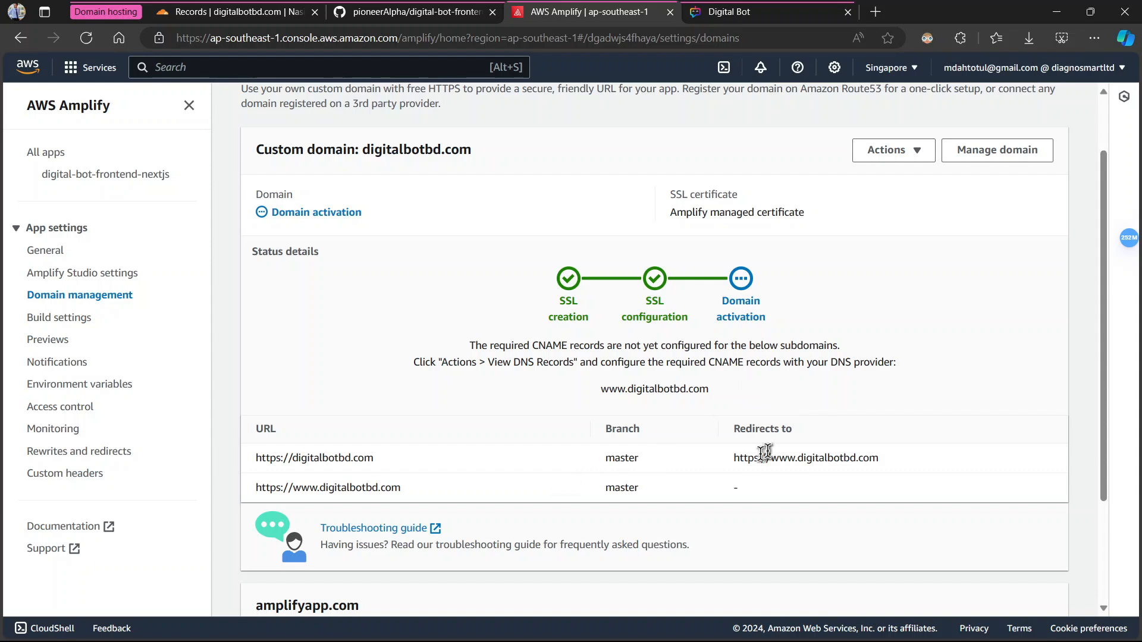
scroll(765, 452, "down", 2)
scroll(765, 448, "up", 4)
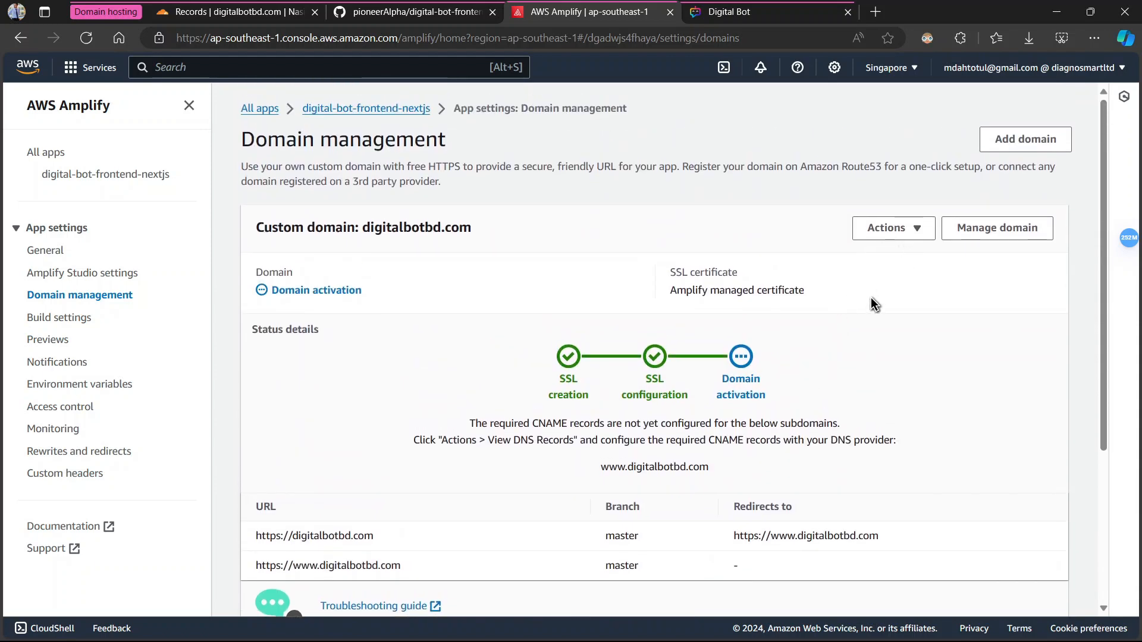
scroll(873, 300, "down", 1)
scroll(895, 297, "up", 1)
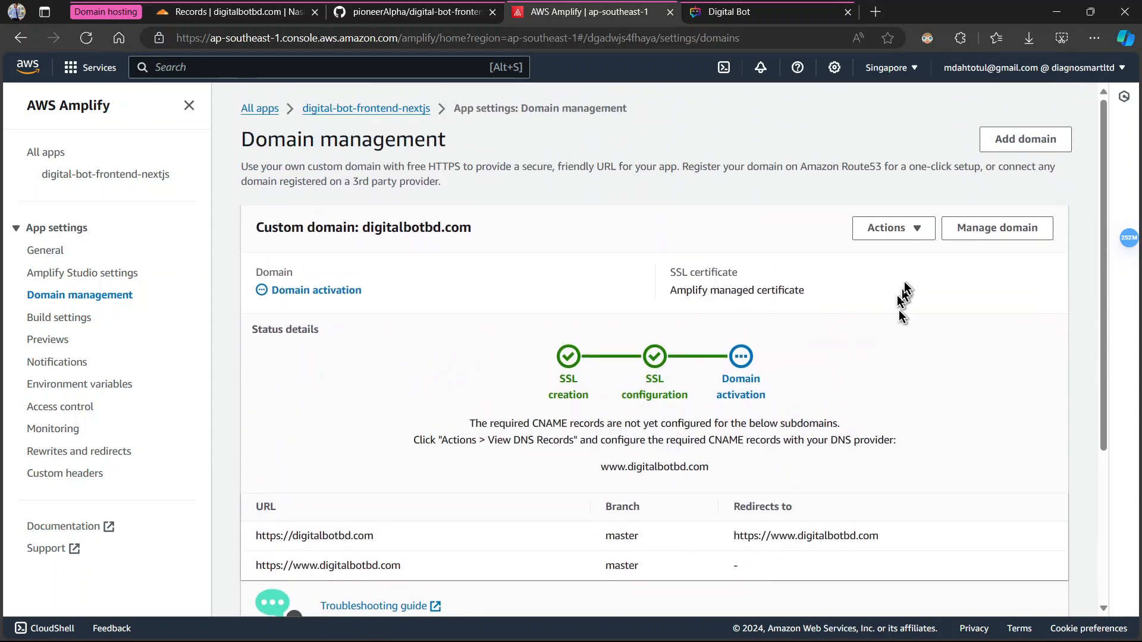
left_click(912, 231)
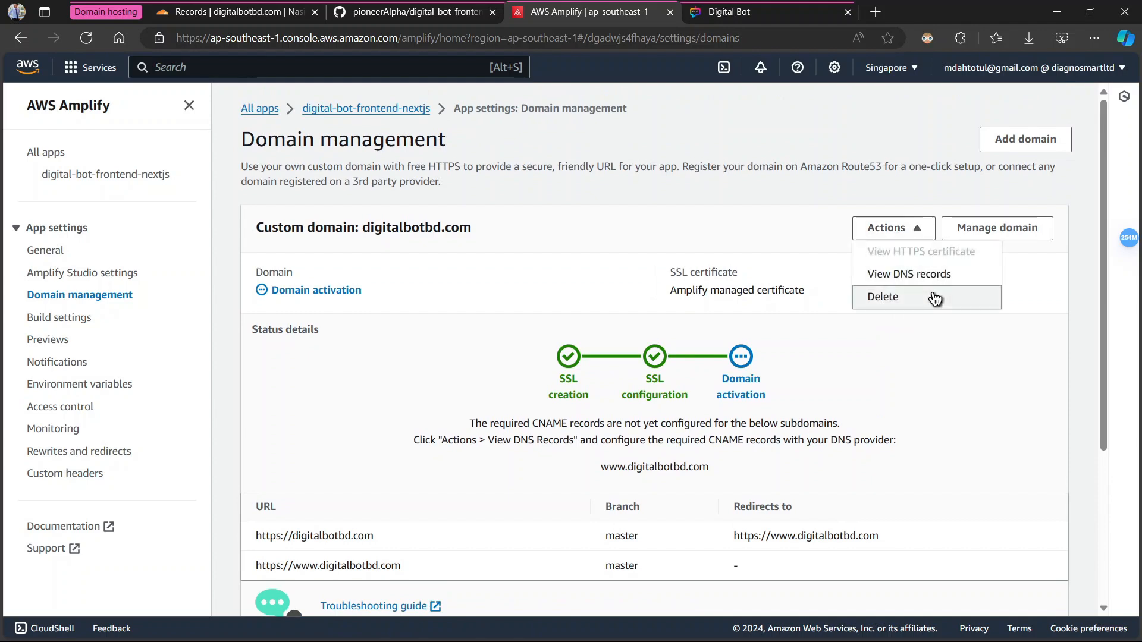
left_click(922, 278)
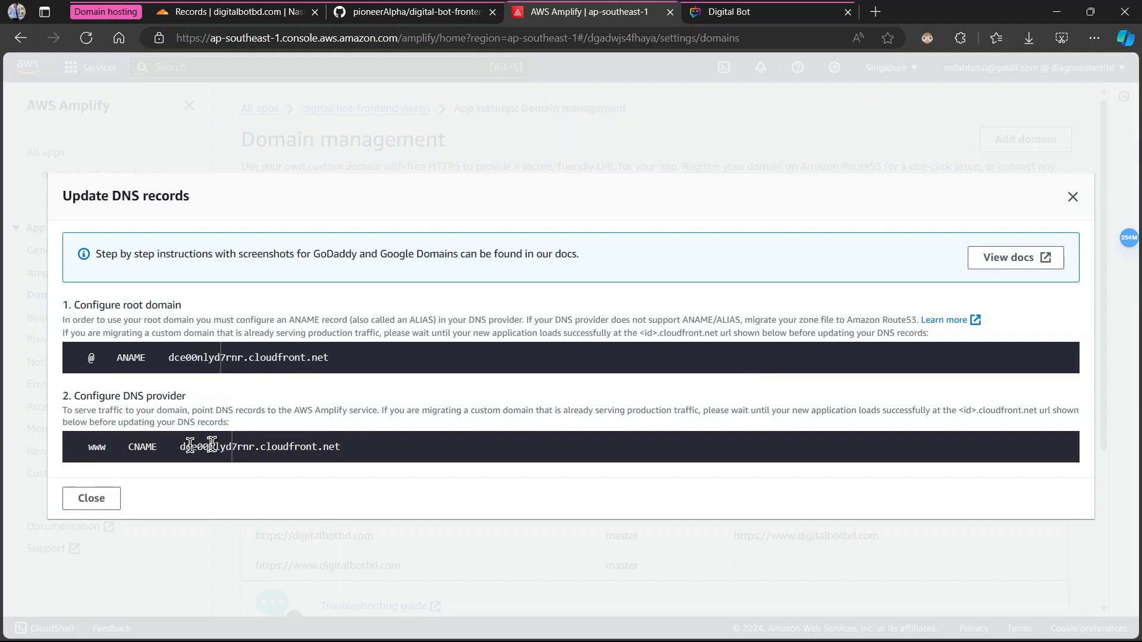
Copy the CloudFront target dce00nlyd7rnr.cloudfront.net from the www CNAME entry
left_click_drag(168, 358, 329, 361)
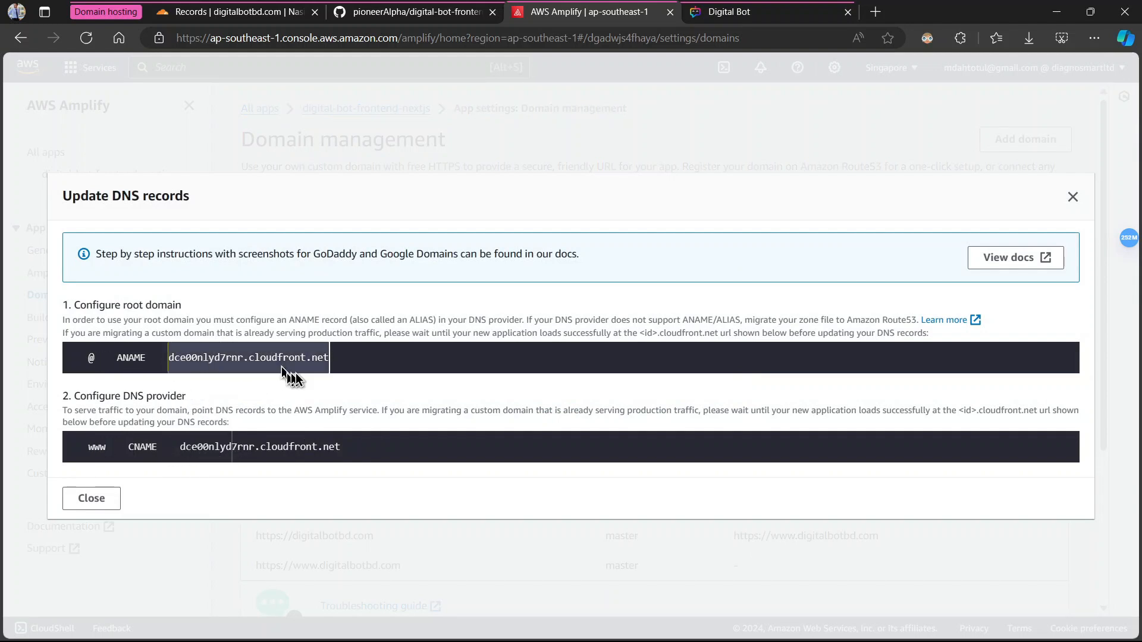
left_click_drag(342, 448, 180, 454)
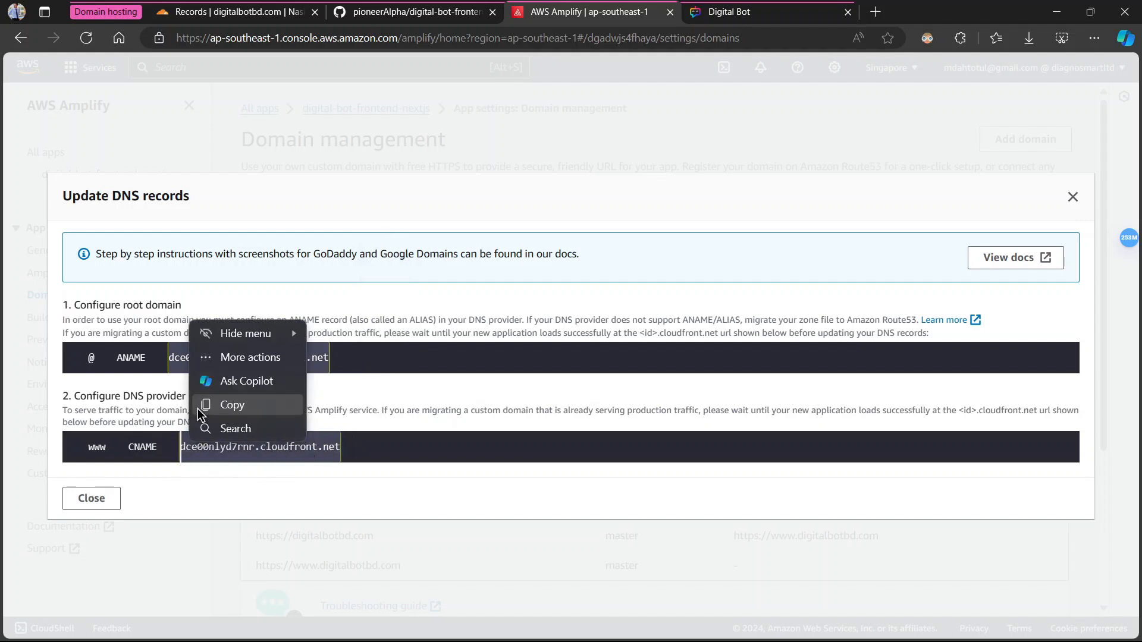
left_click(205, 407)
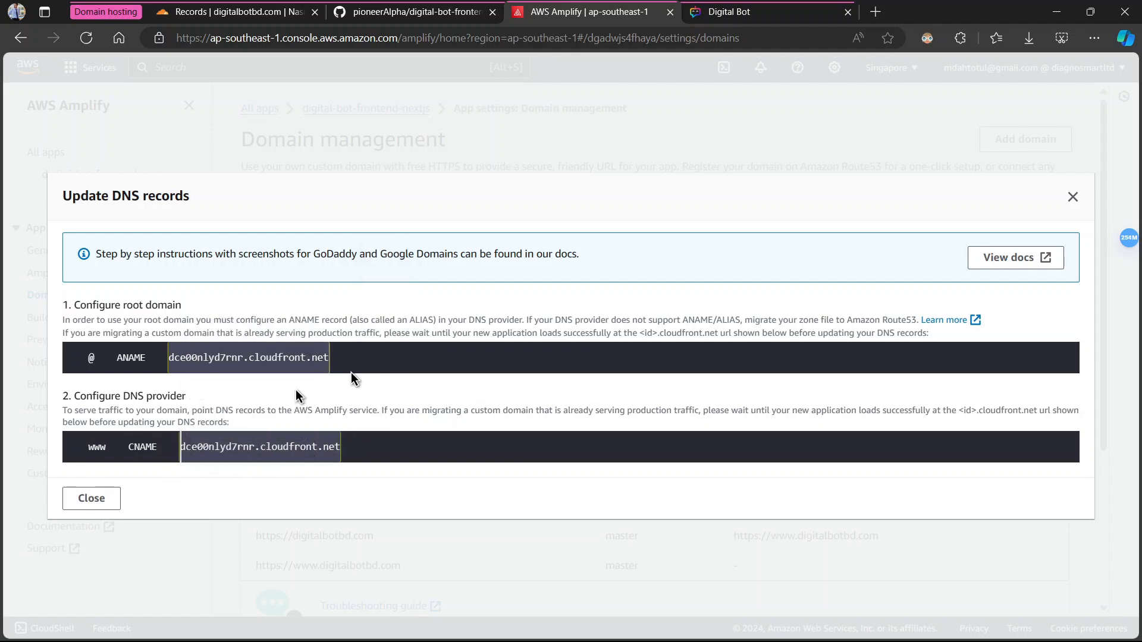
In Cloudflare, edit the digitalbotbd.com A record, changing its type to CNAME and its name to @
left_click(204, 13)
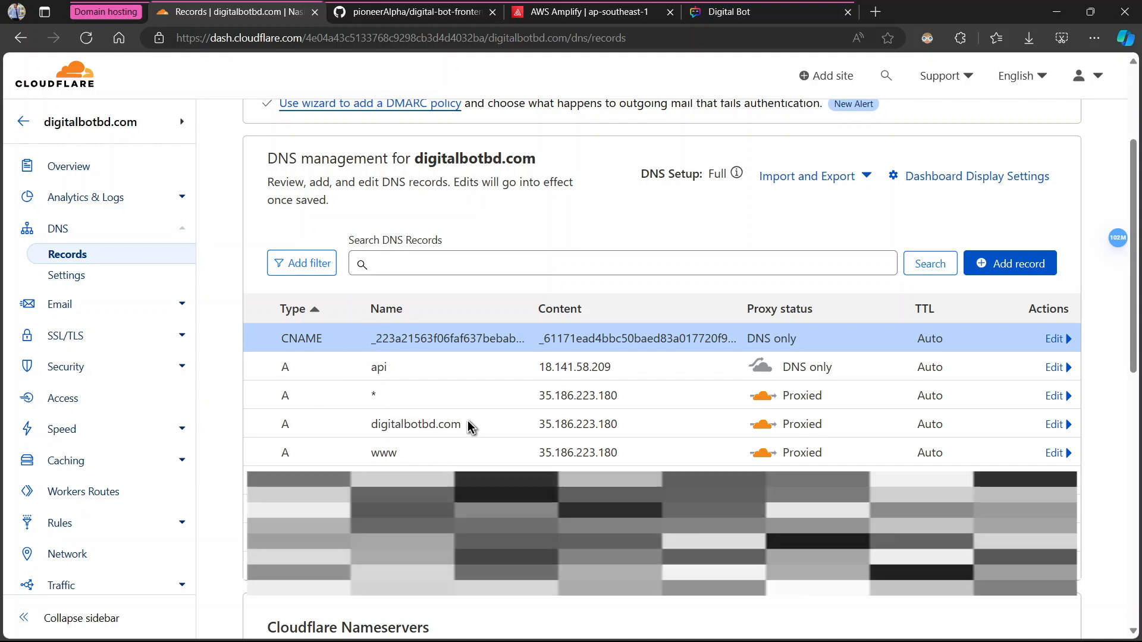
scroll(470, 428, "down", 1)
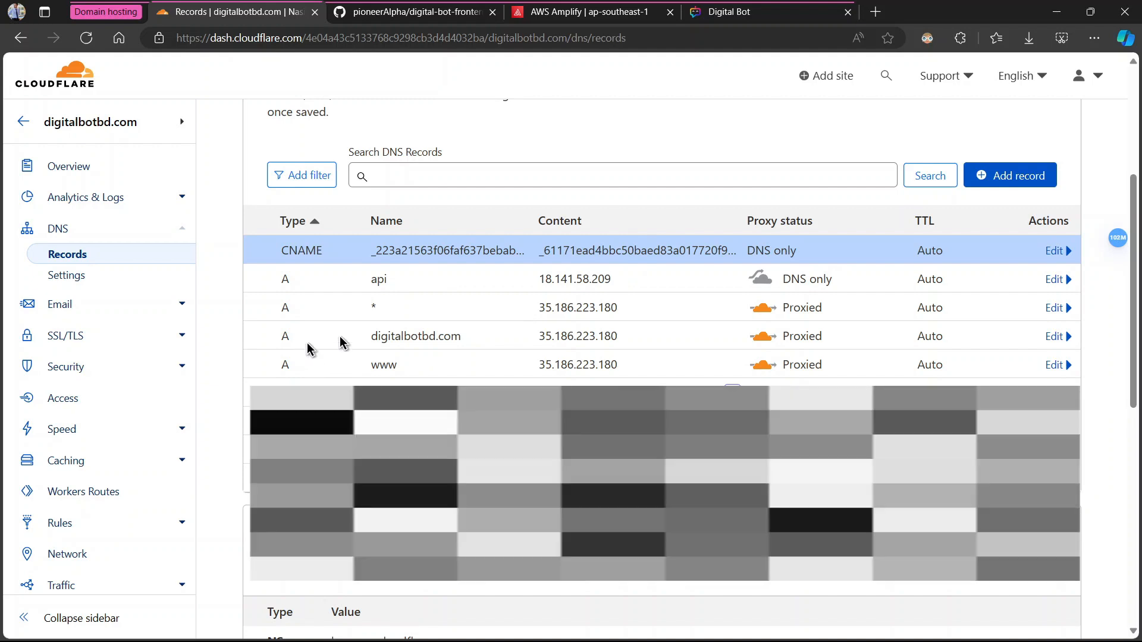
left_click(1060, 337)
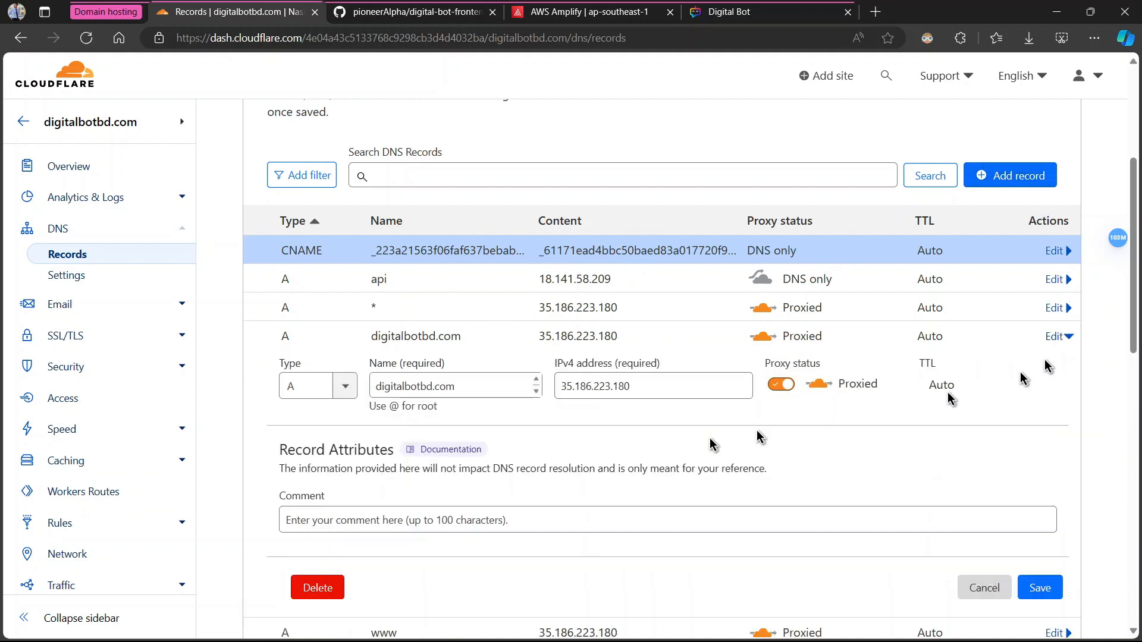
left_click(344, 386)
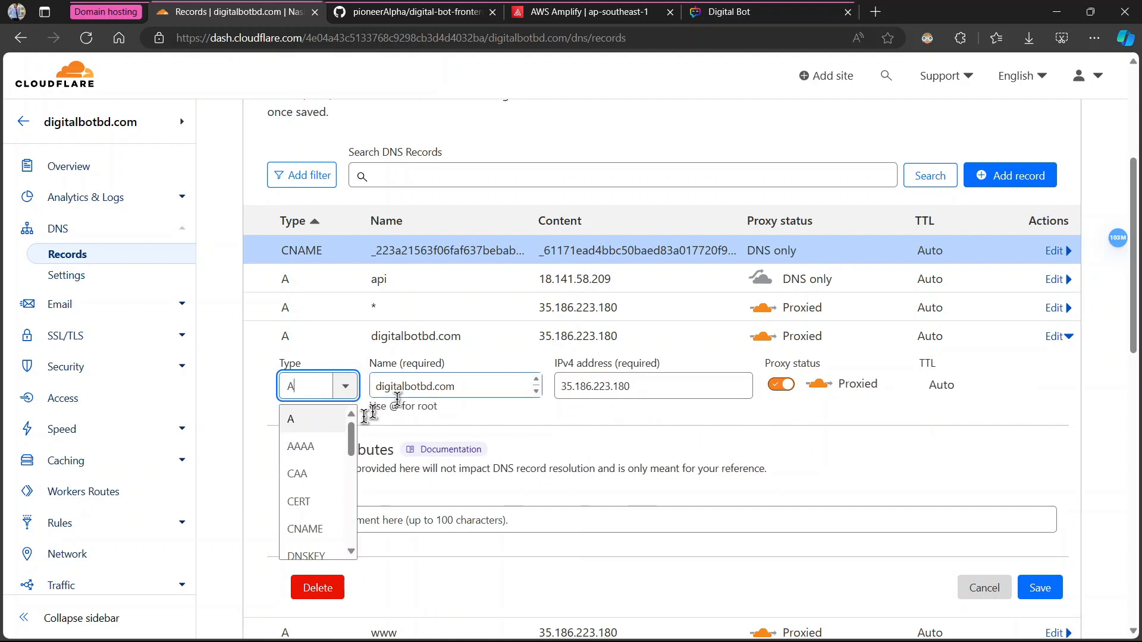
left_click(320, 530)
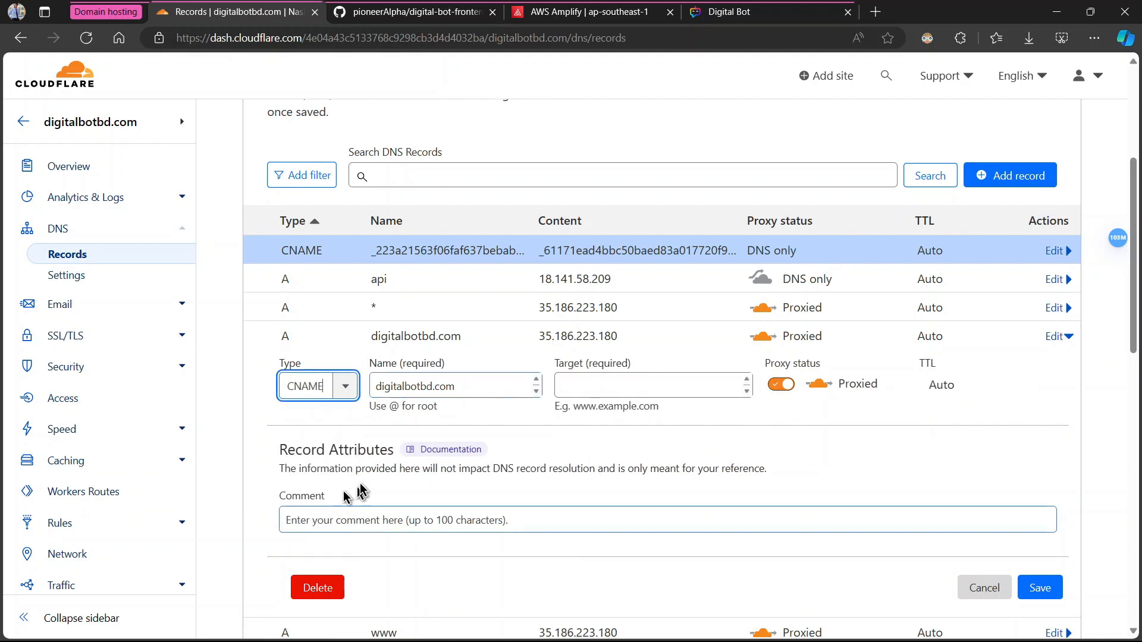
left_click(463, 397)
key("ctrl+a")
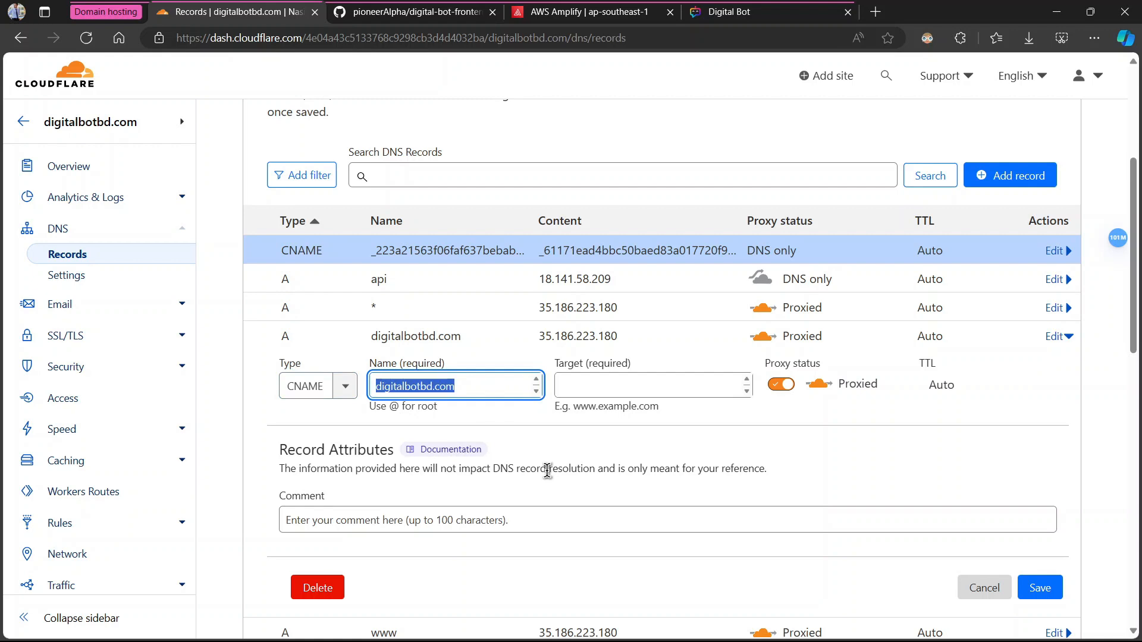
key("BackSpace")
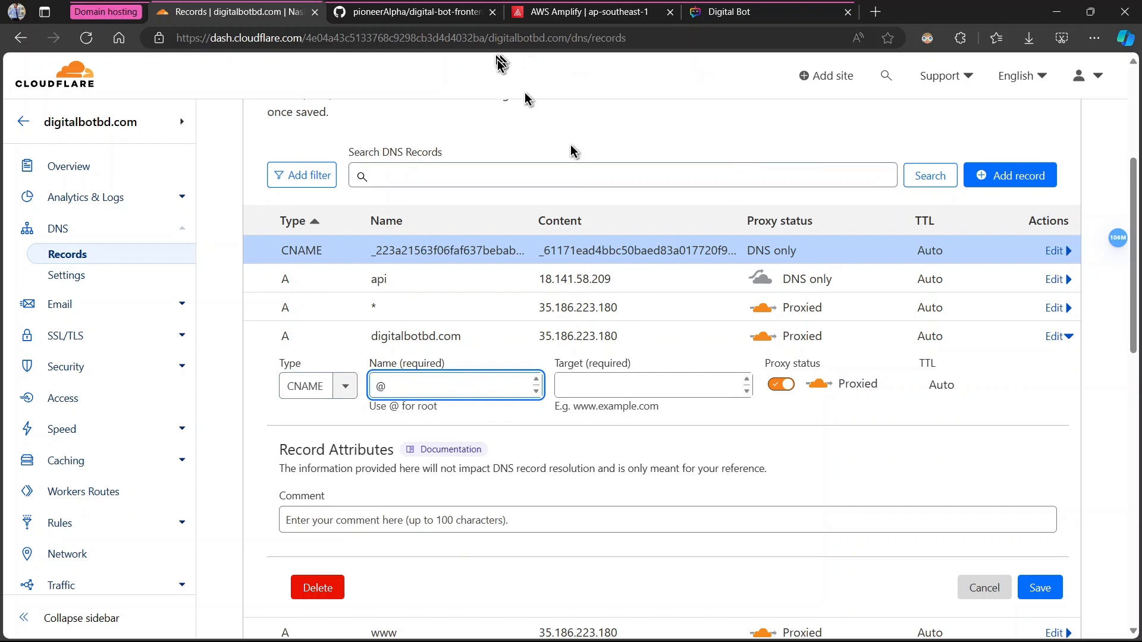
Set the root CNAME record's target to dce00nlyd7rnr.cloudfront.net, switch it to DNS only and save it
left_click(615, 384)
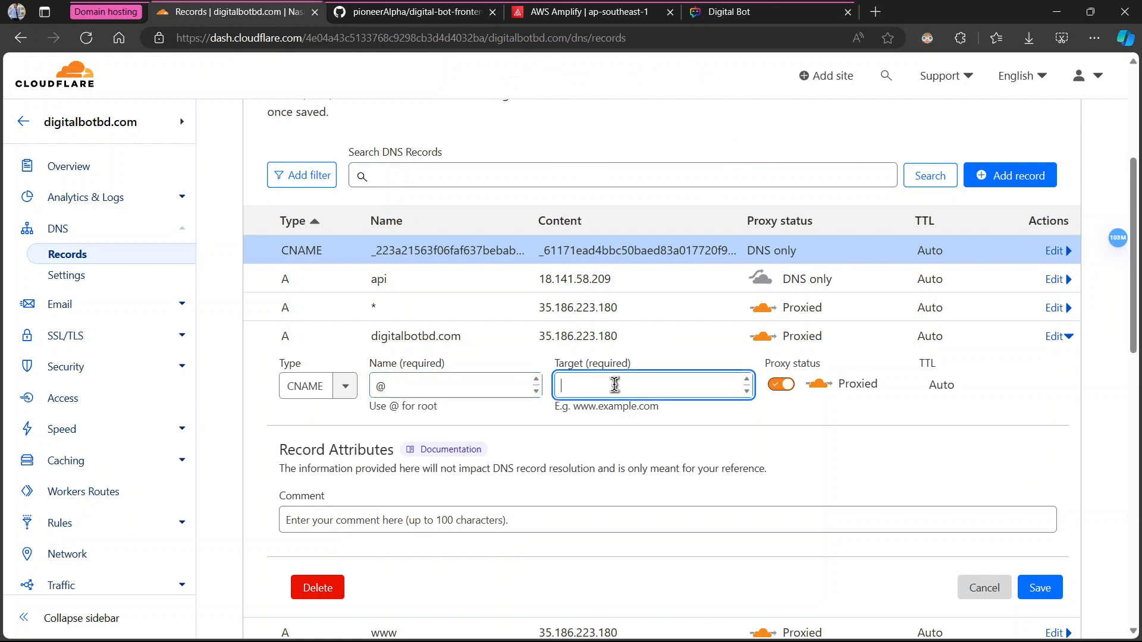
key("ctrl+v")
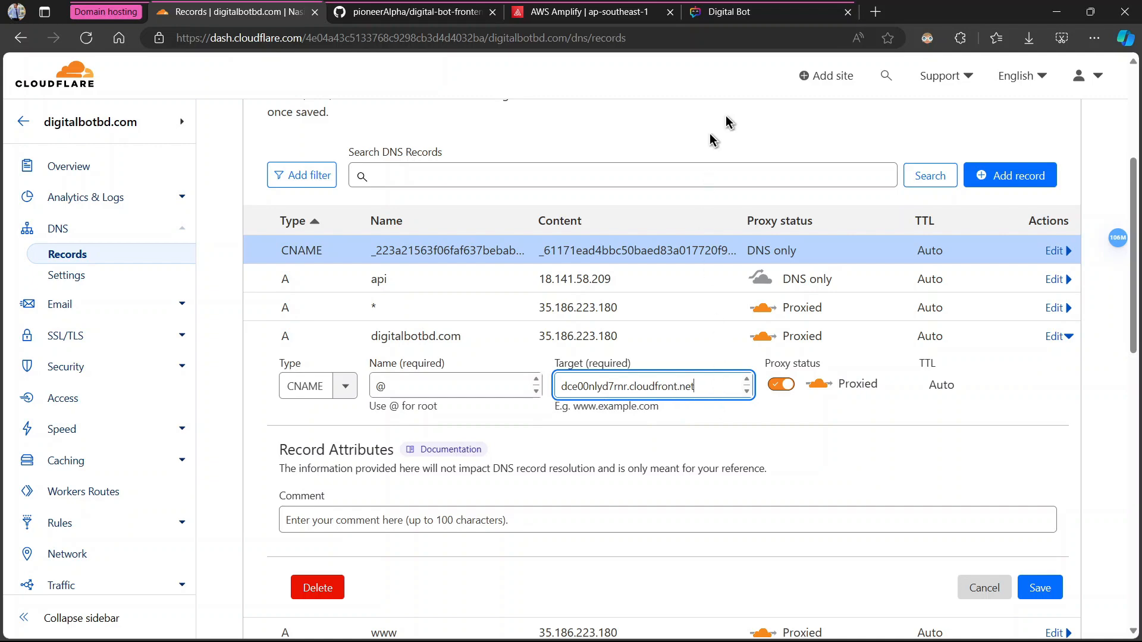
left_click(594, 12)
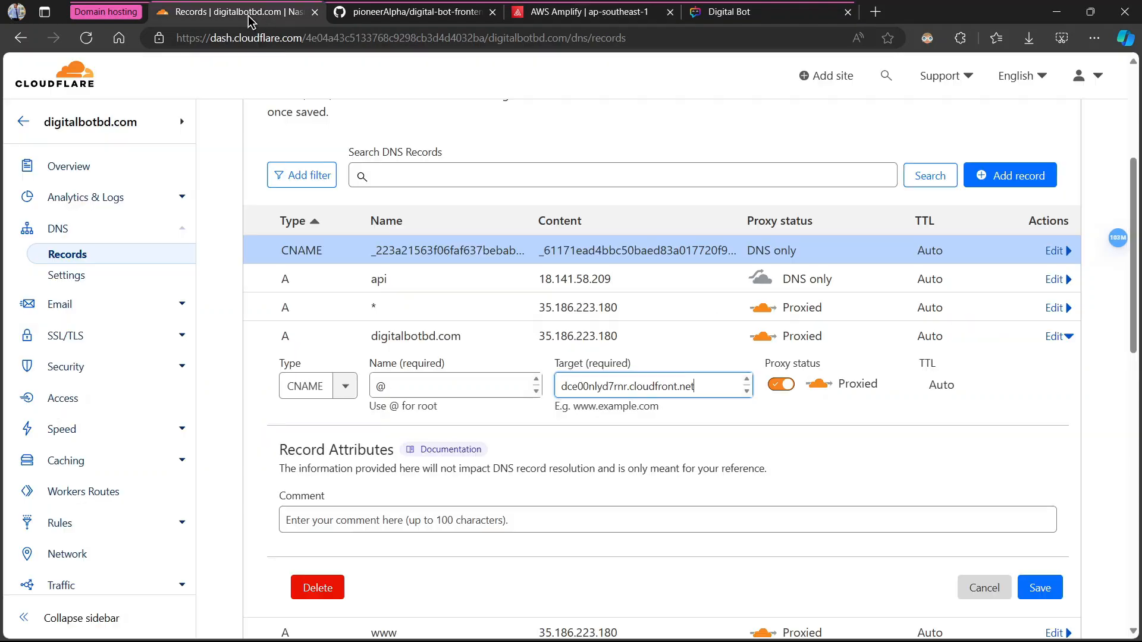
left_click(255, 16)
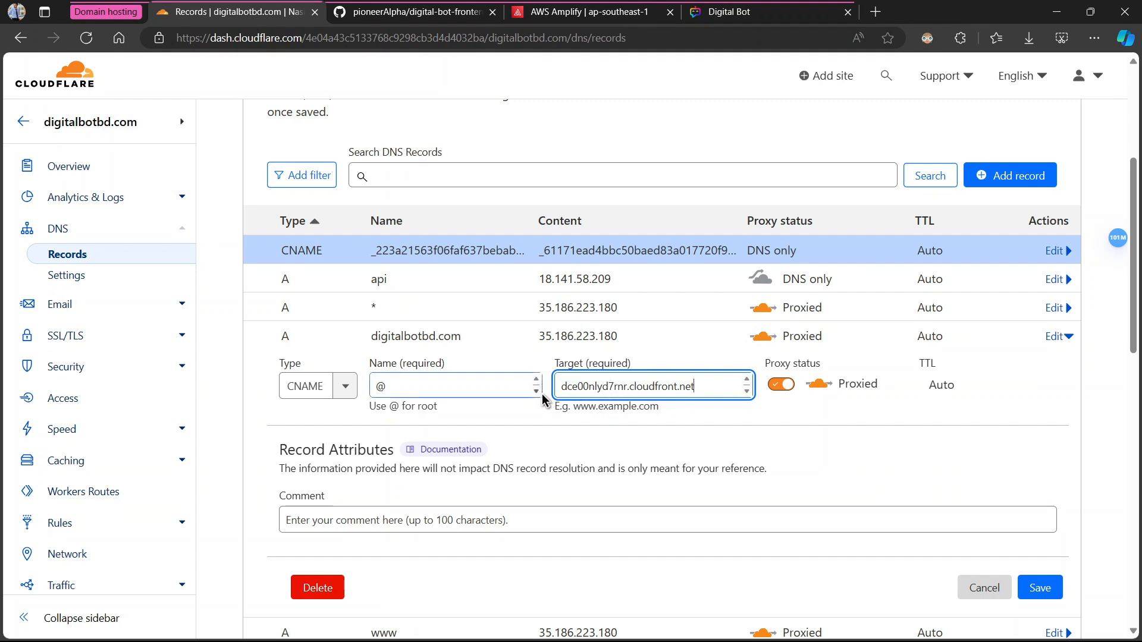
left_click(780, 385)
scroll(718, 485, "down", 1)
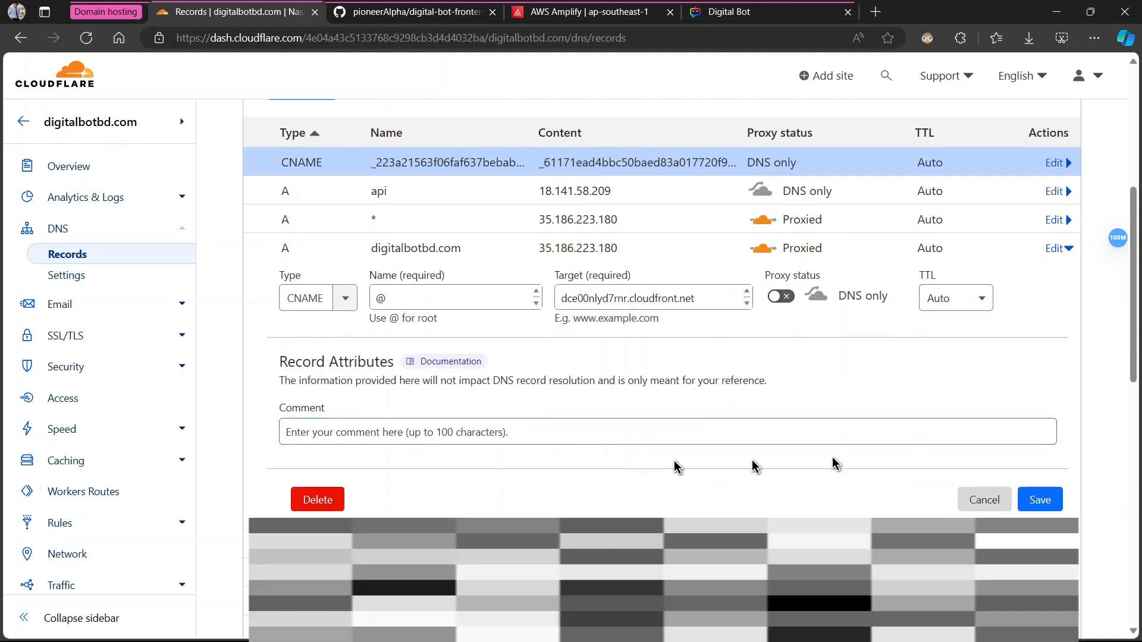
left_click(1022, 506)
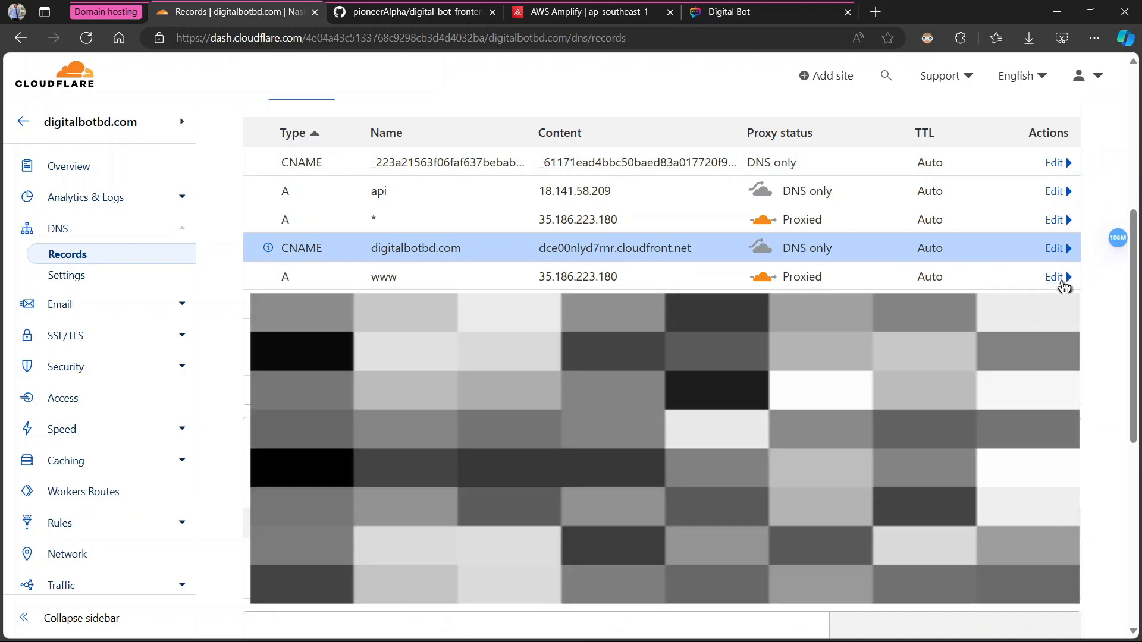
Change the www A record to a CNAME targeting dce00nlyd7rnr.cloudfront.net and save it
left_click(1058, 278)
left_click(349, 329)
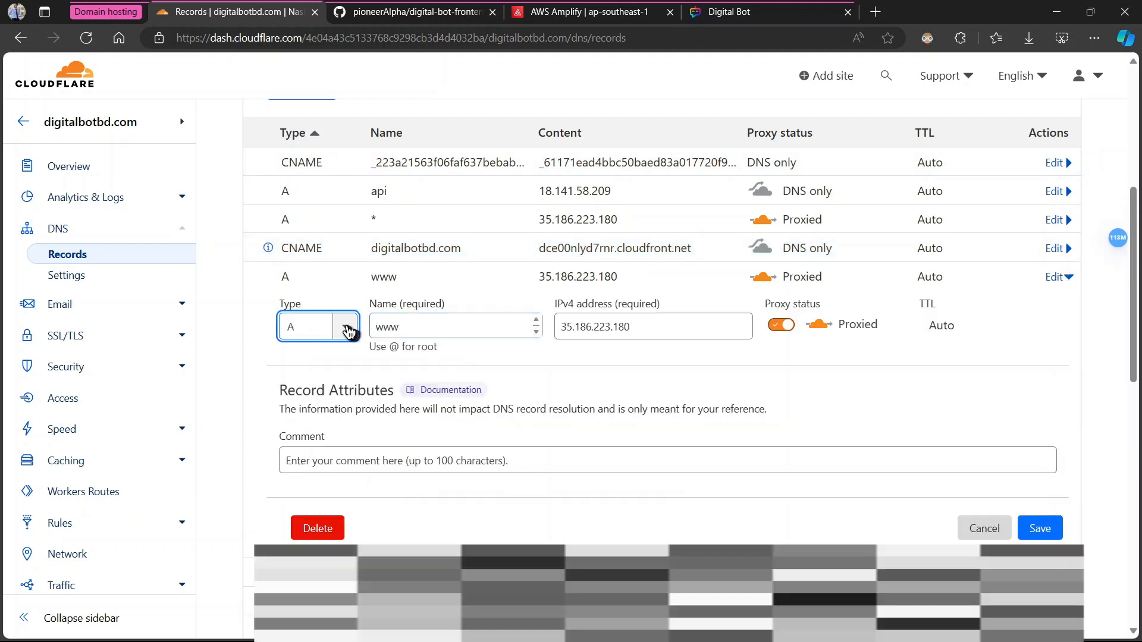
left_click(305, 468)
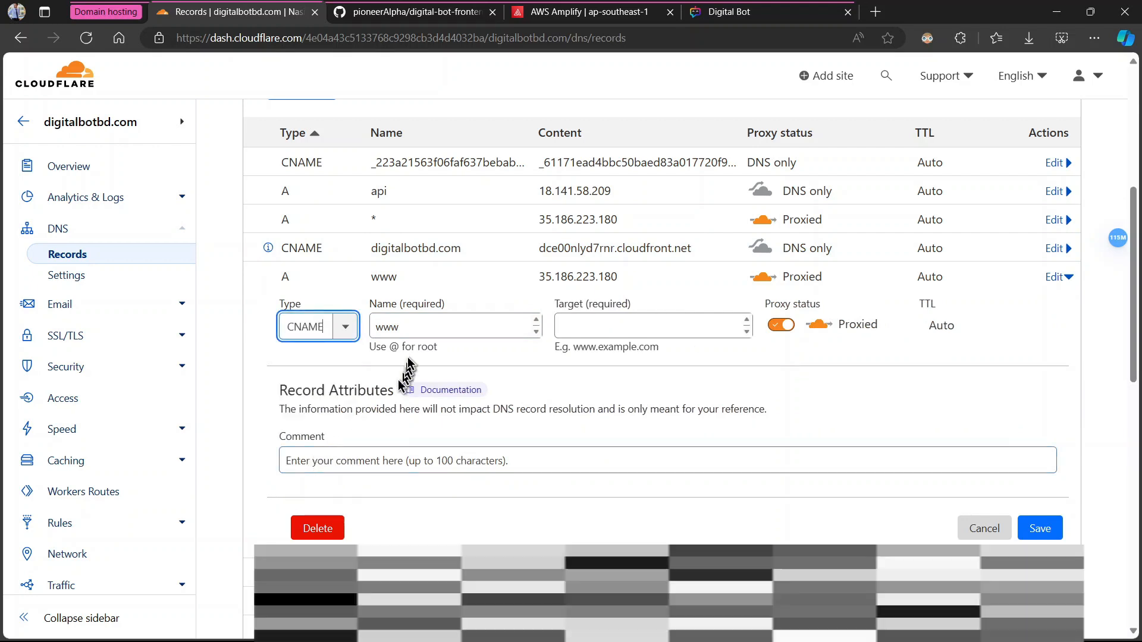
left_click(420, 329)
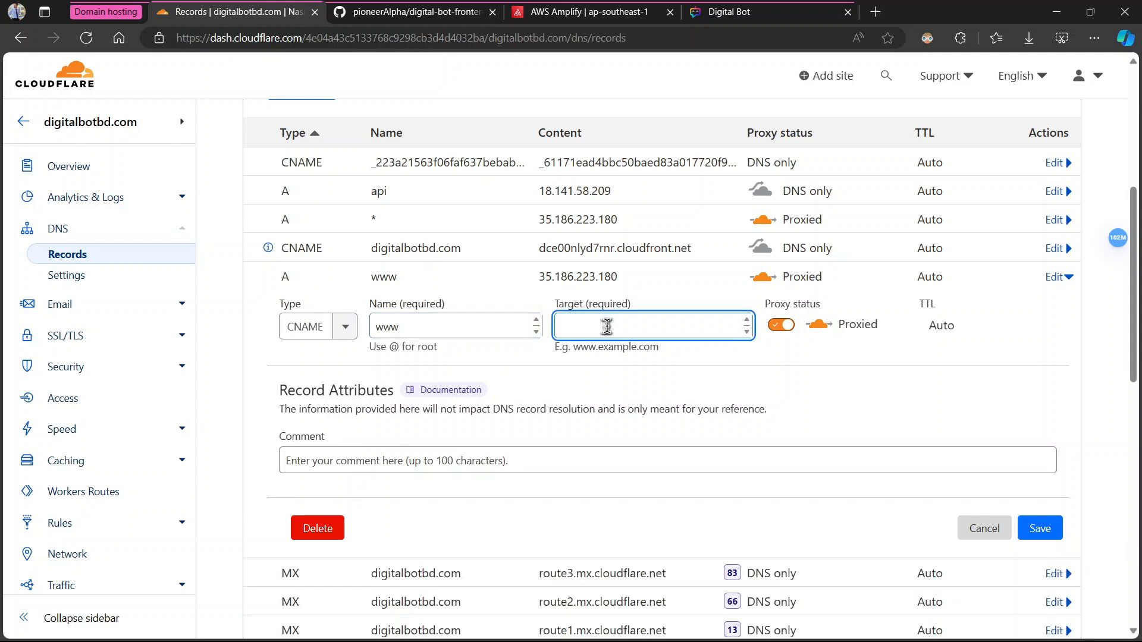
type("dce00nlyd7rnr.cloudfront.net")
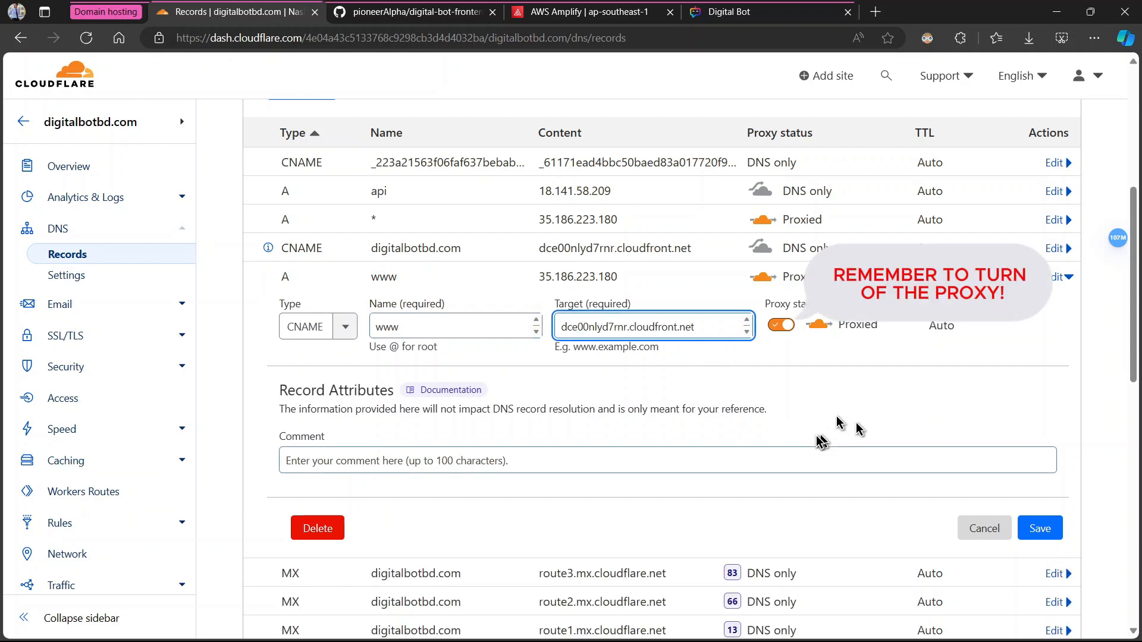
left_click(1041, 528)
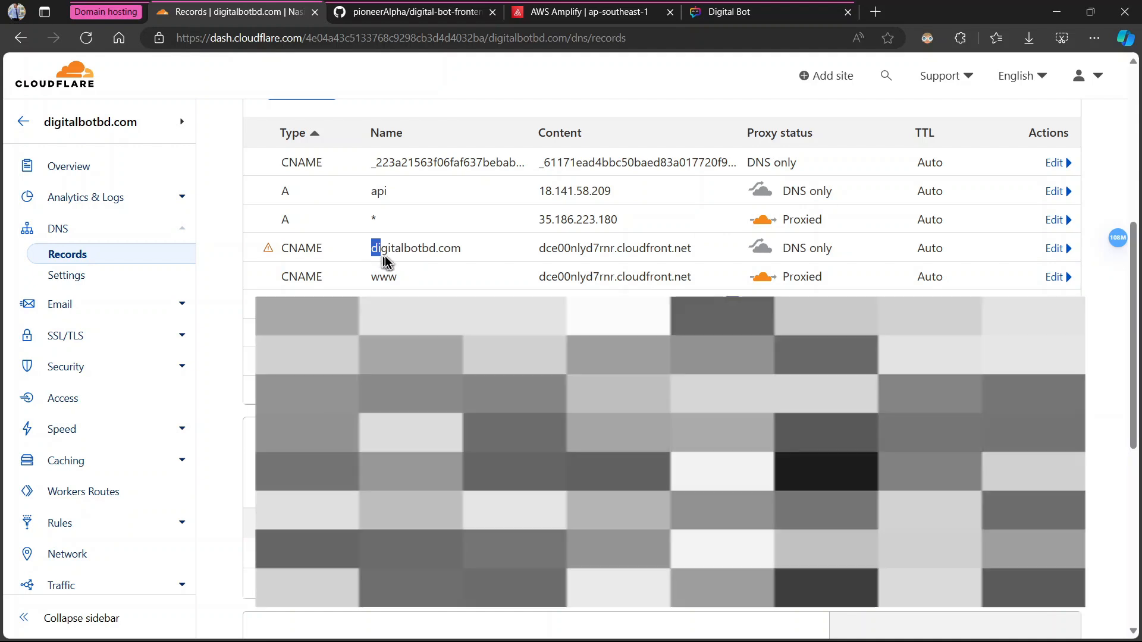
Check the root CNAME record's name, return to AWS Amplify and close the list of required DNS records
left_click_drag(371, 248, 474, 262)
key("ctrl+c")
left_click(486, 271)
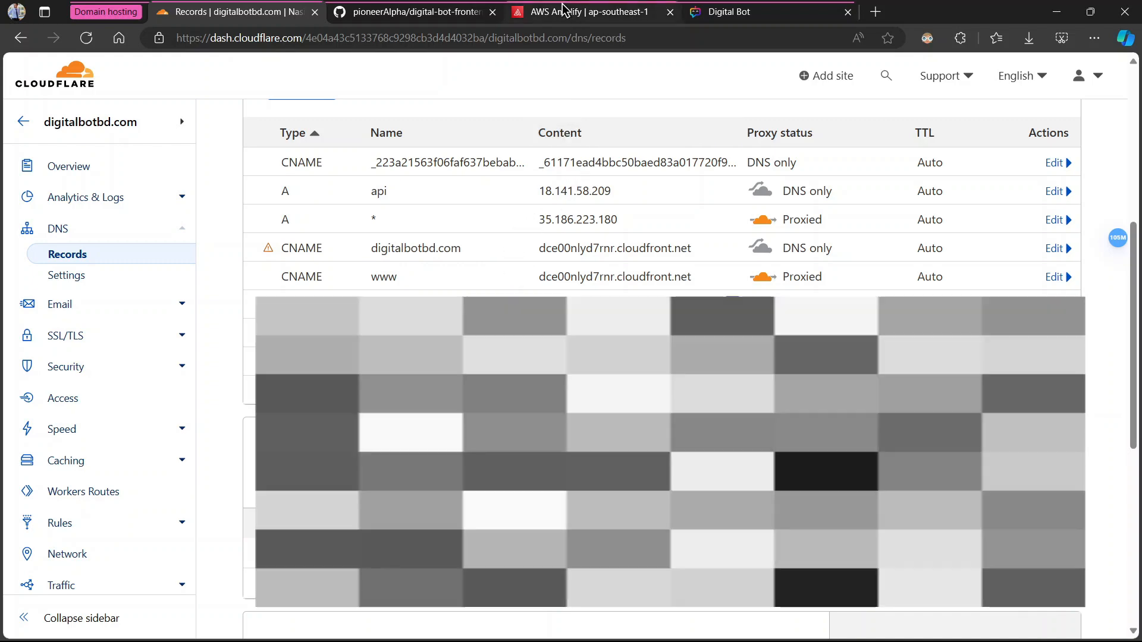
left_click(563, 9)
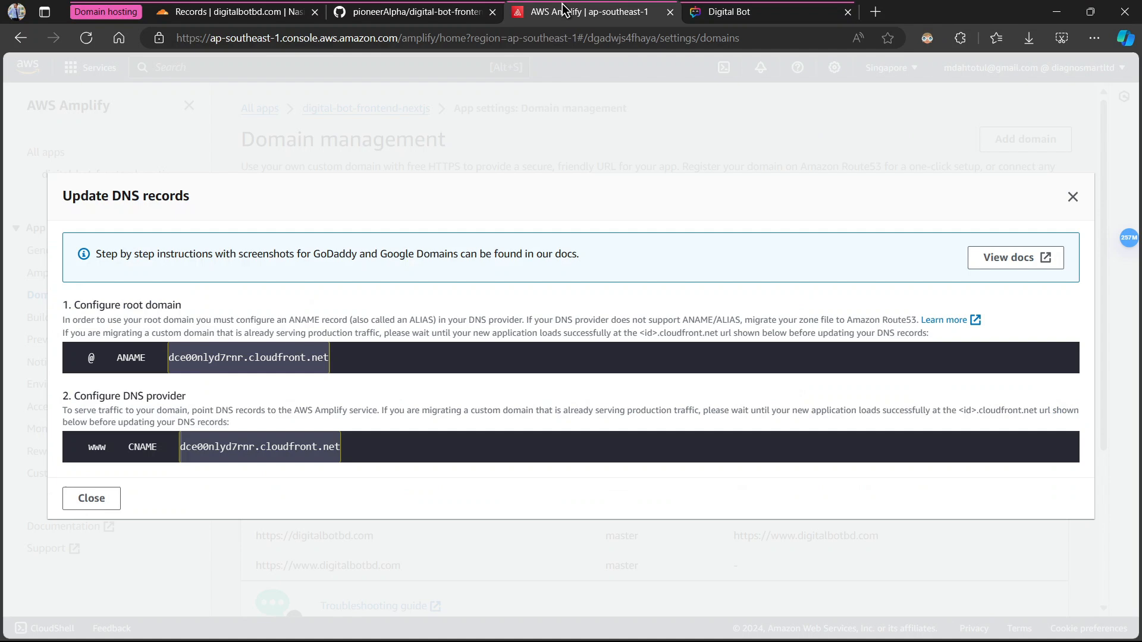
left_click(1071, 200)
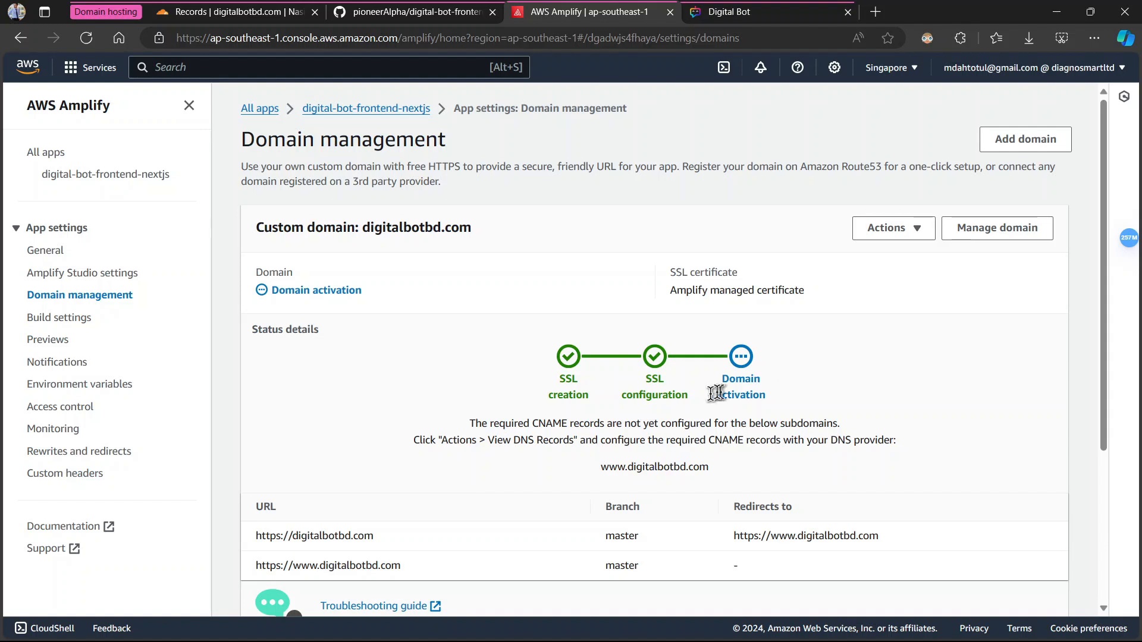
left_click_drag(374, 538, 252, 529)
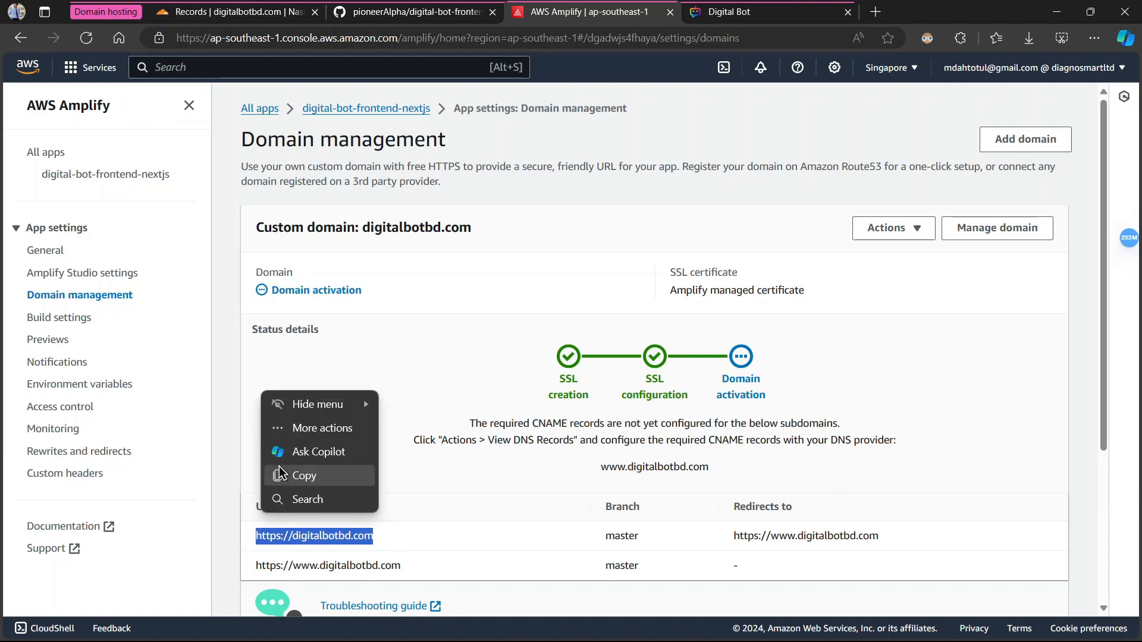
left_click(278, 483)
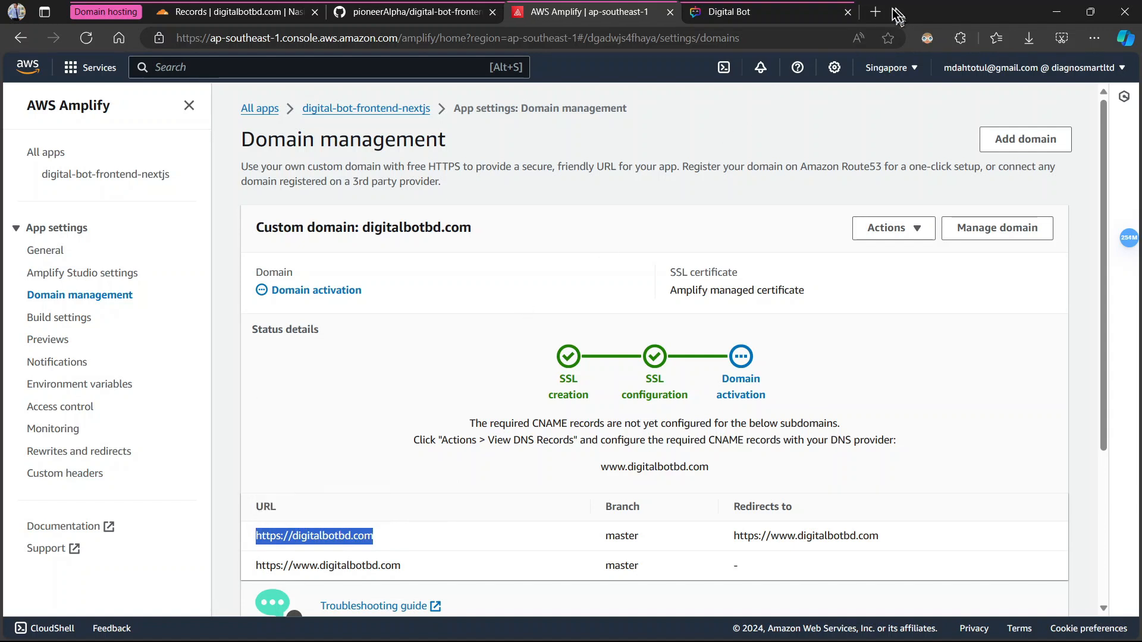
left_click(874, 12)
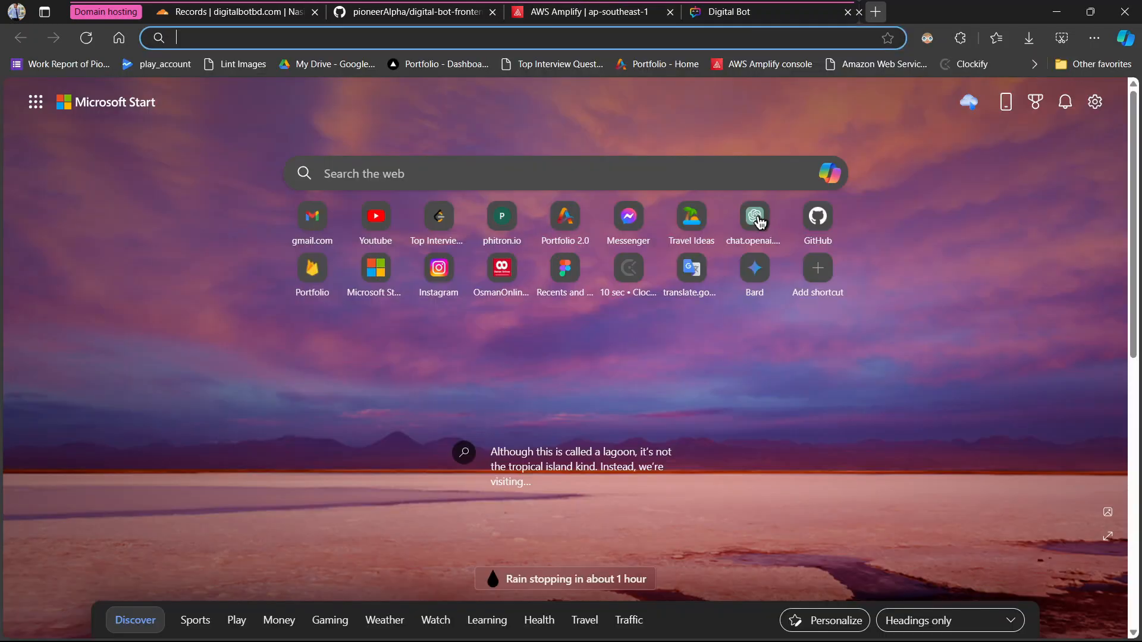
key("ctrl+v")
key("Return")
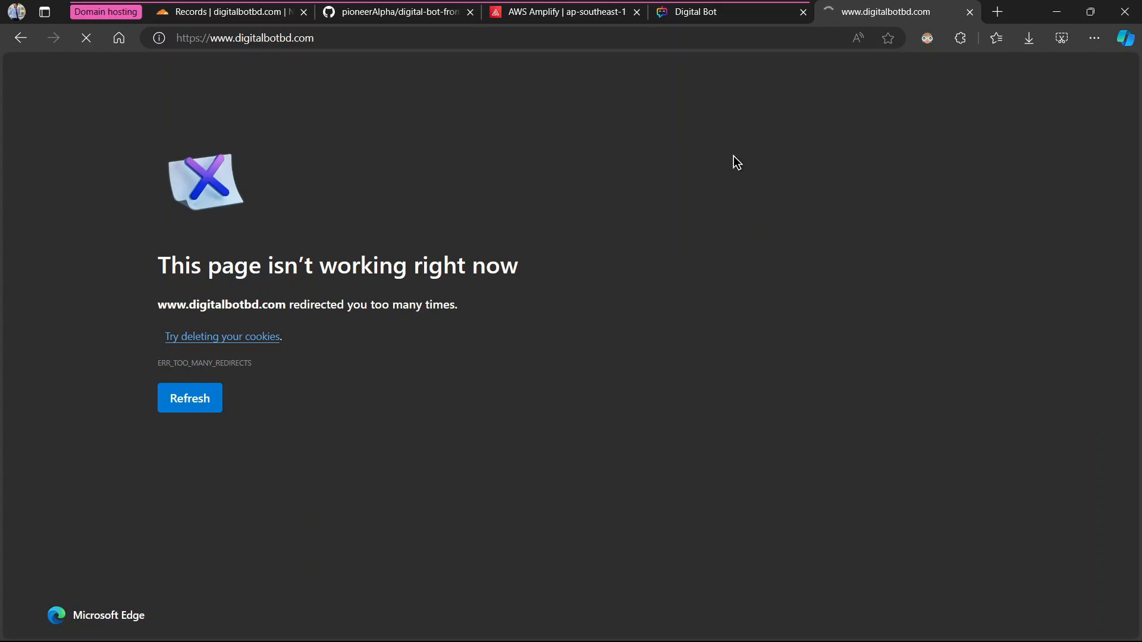
left_click(971, 12)
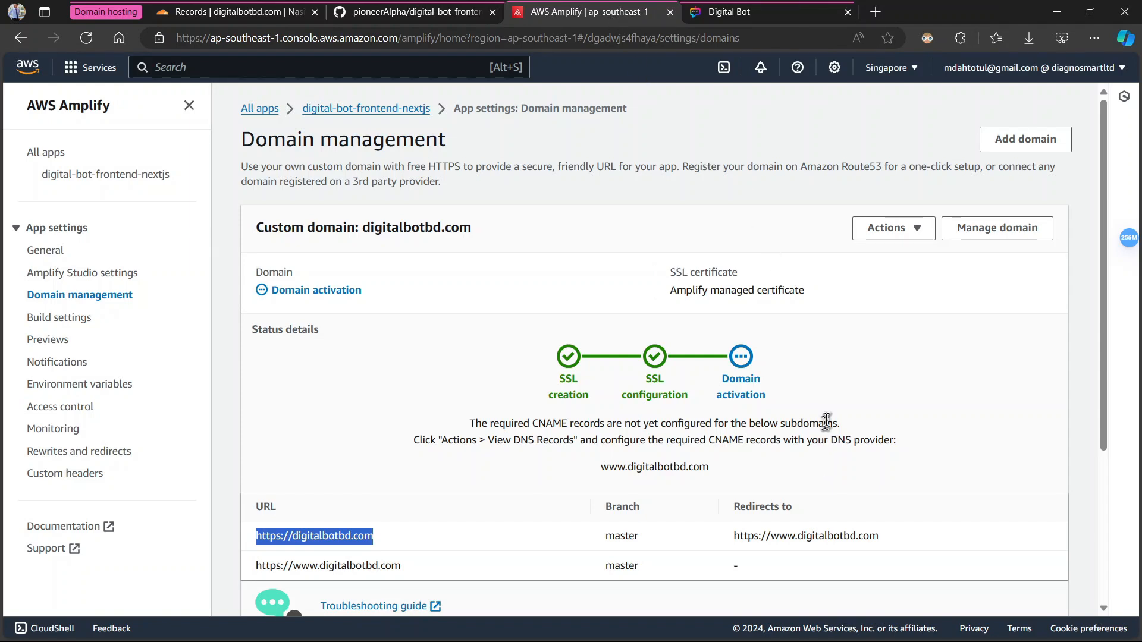
In Cloudflare, switch the www CNAME record's proxy status to DNS only and save it
key("ctrl+1")
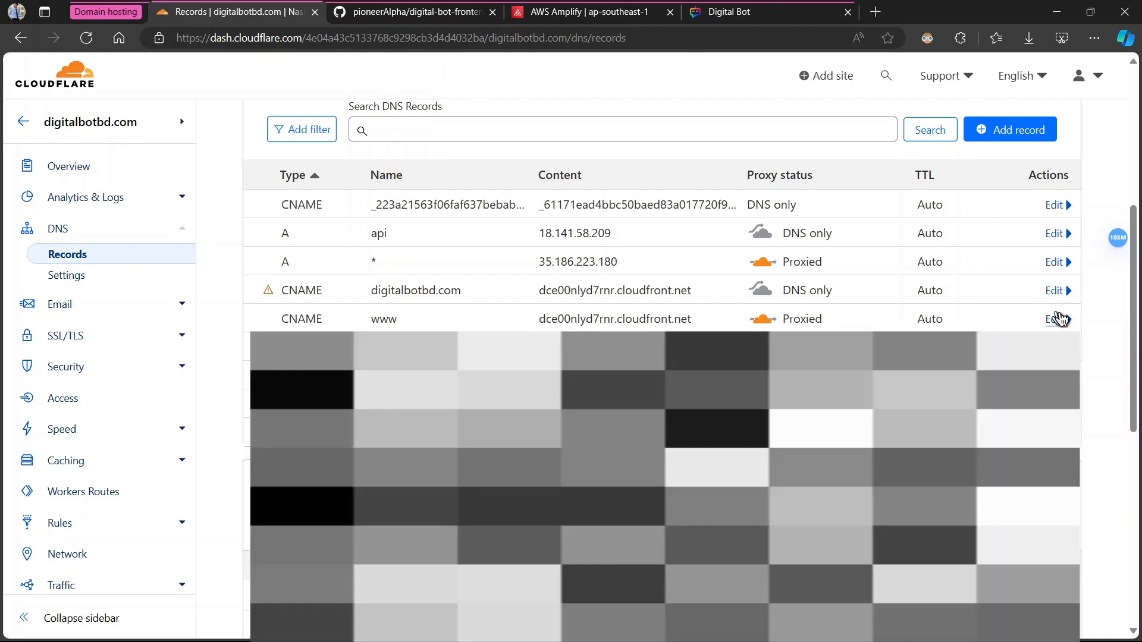
left_click(1054, 319)
left_click(780, 368)
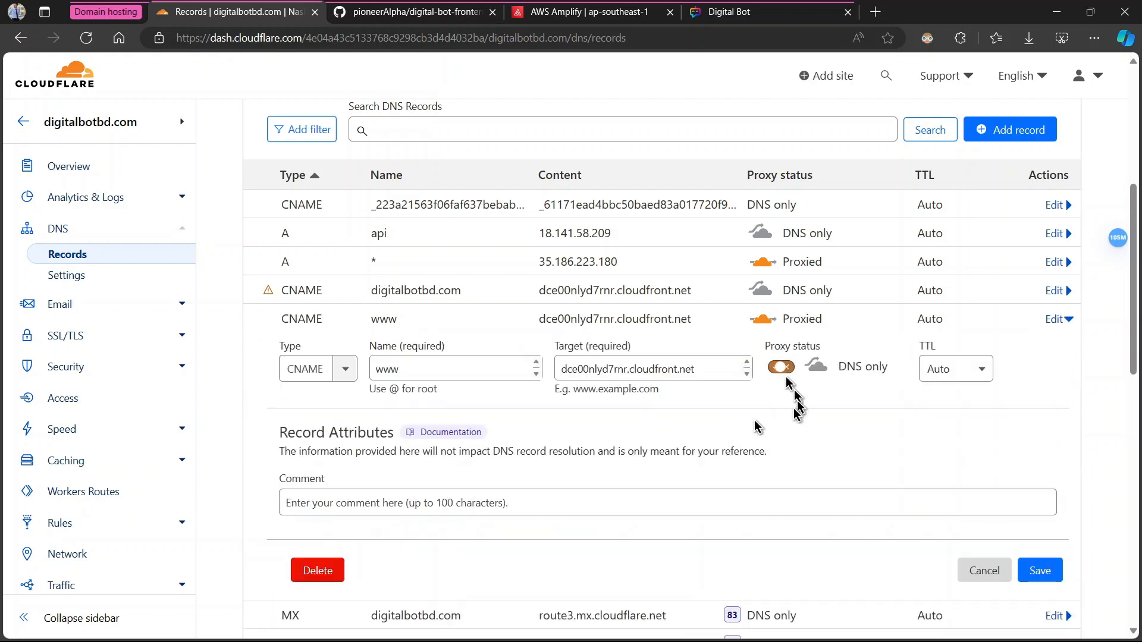
left_click(1042, 578)
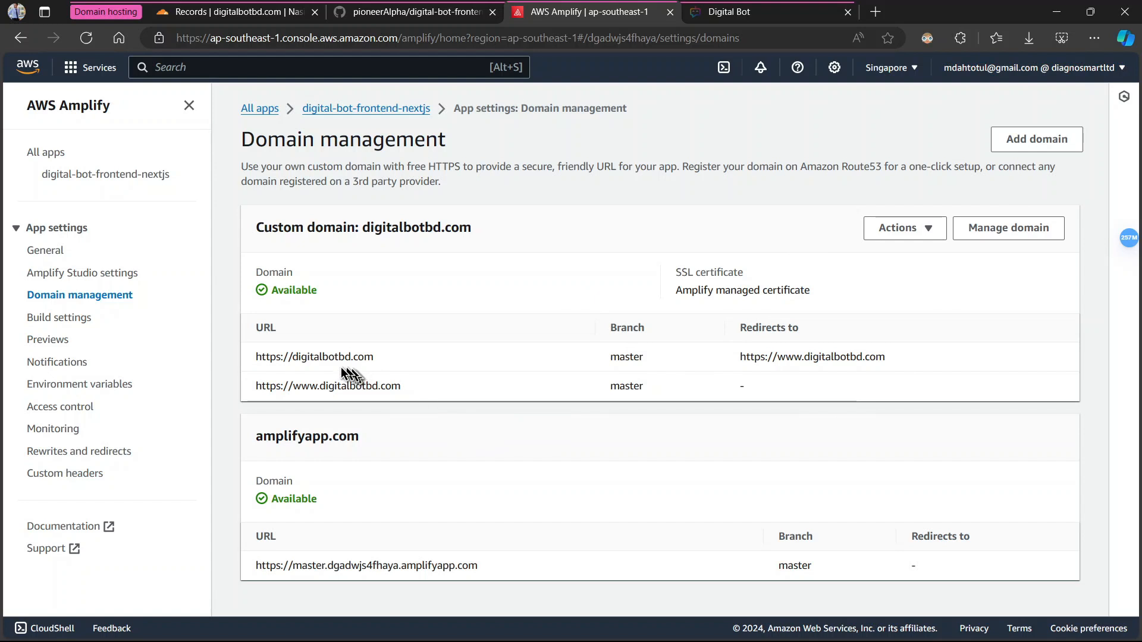
left_click_drag(375, 355, 242, 356)
key("ctrl+c")
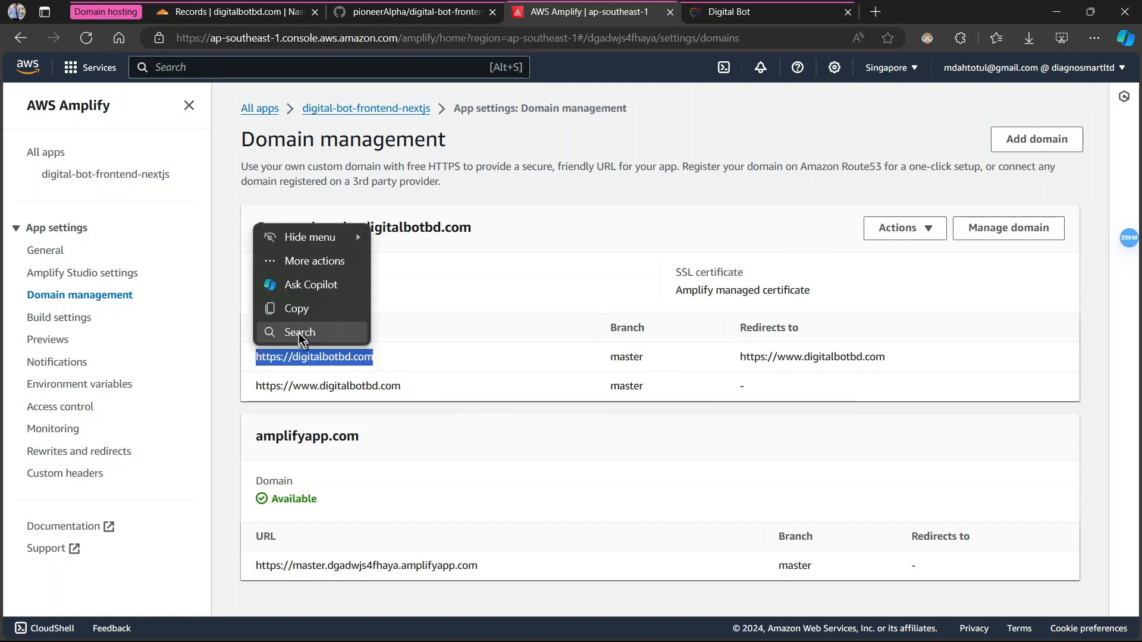
left_click(273, 308)
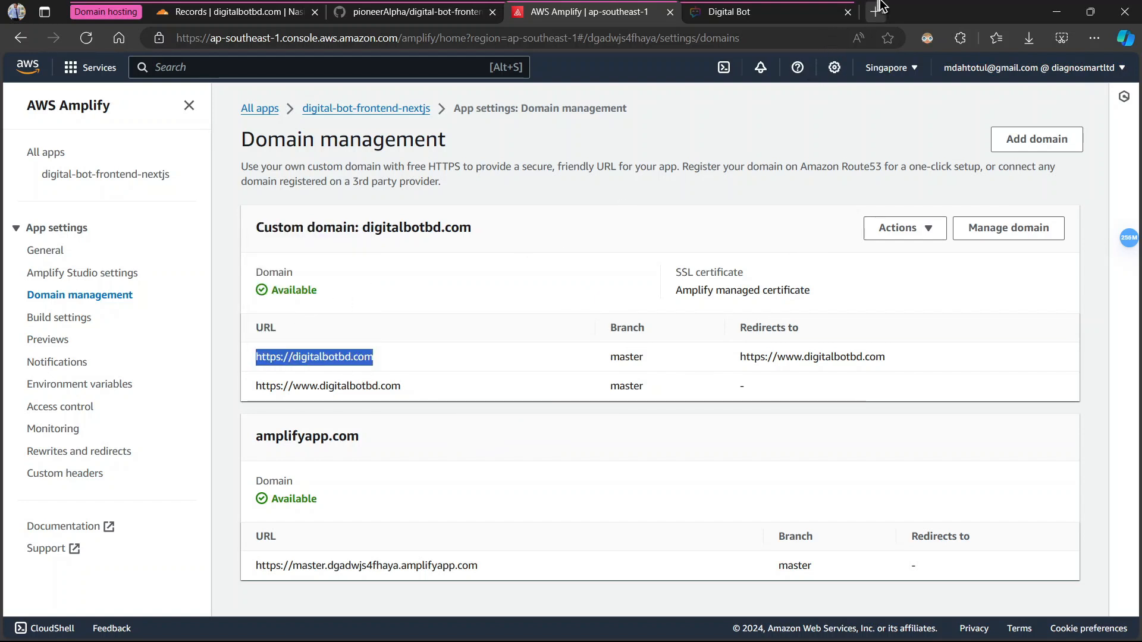
key("ctrl+t")
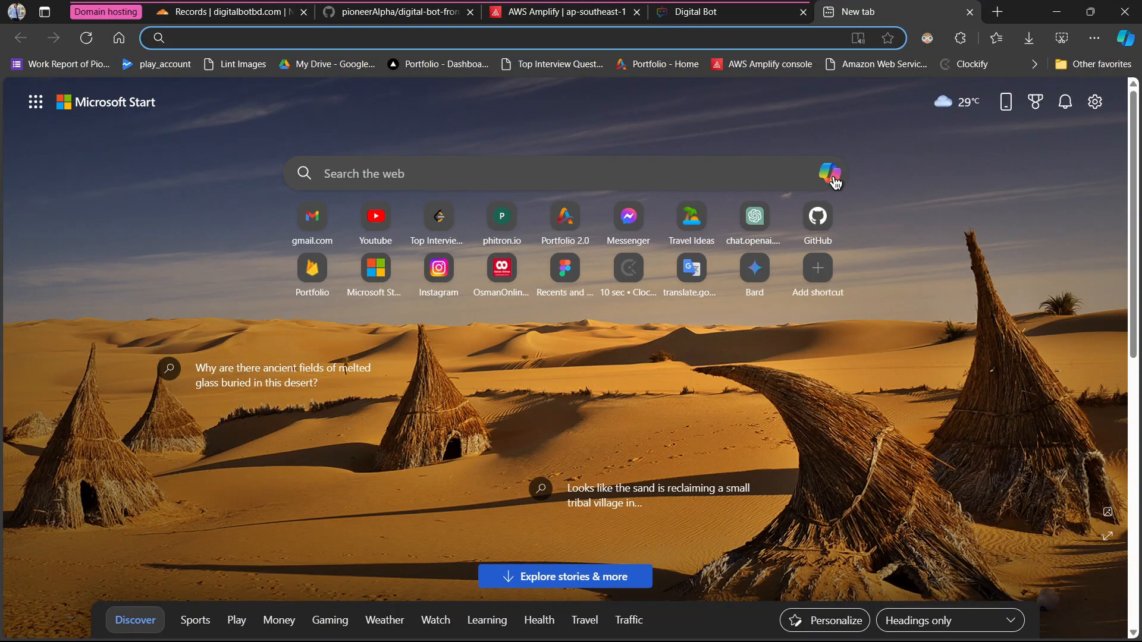
key("ctrl+v")
key("Return")
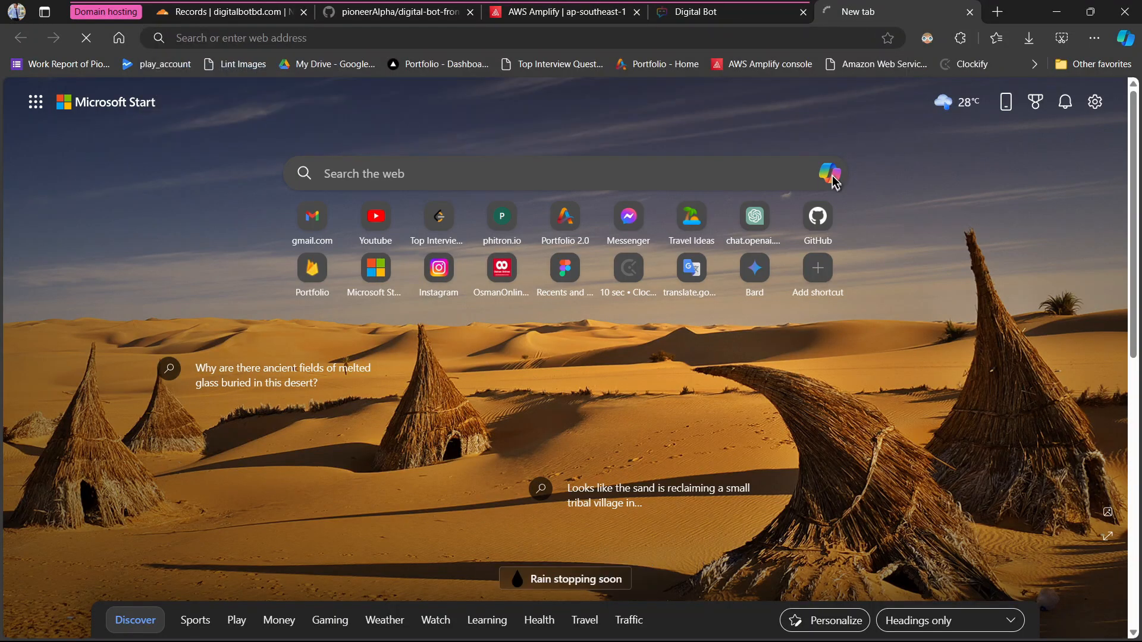
key("F5")
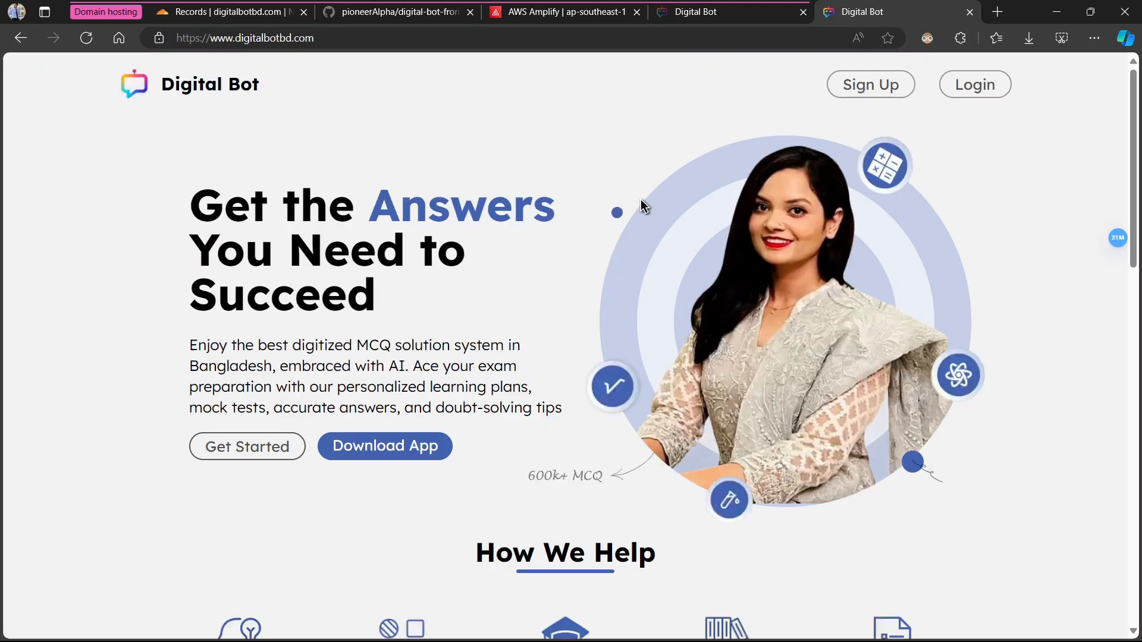
key("ctrl+w")
key("ctrl+t")
key("ctrl+v")
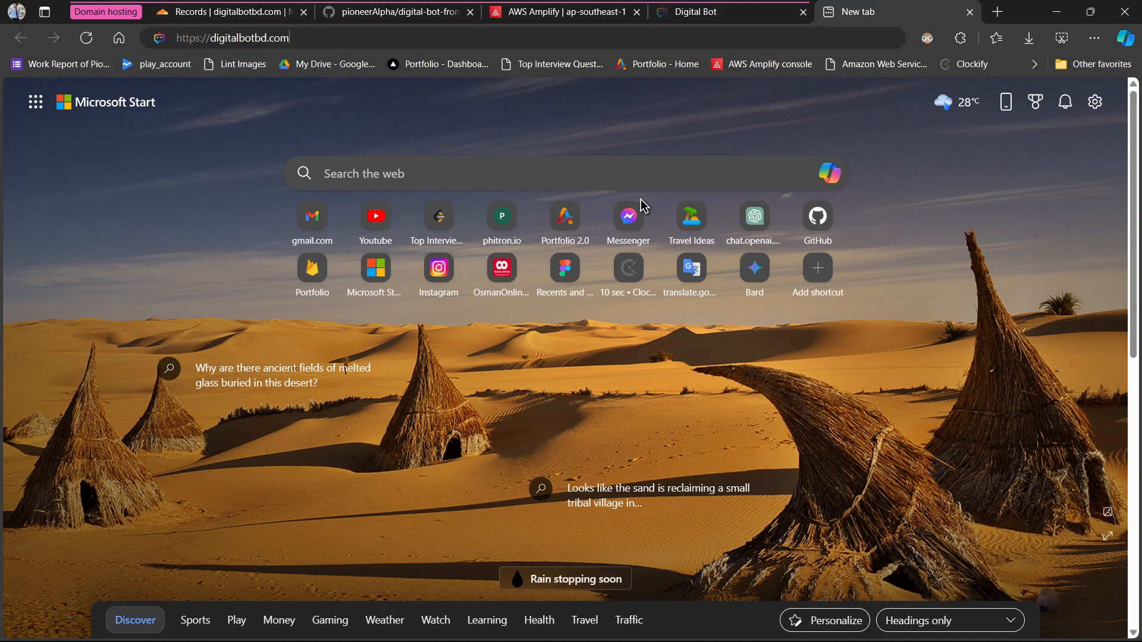
key("Return")
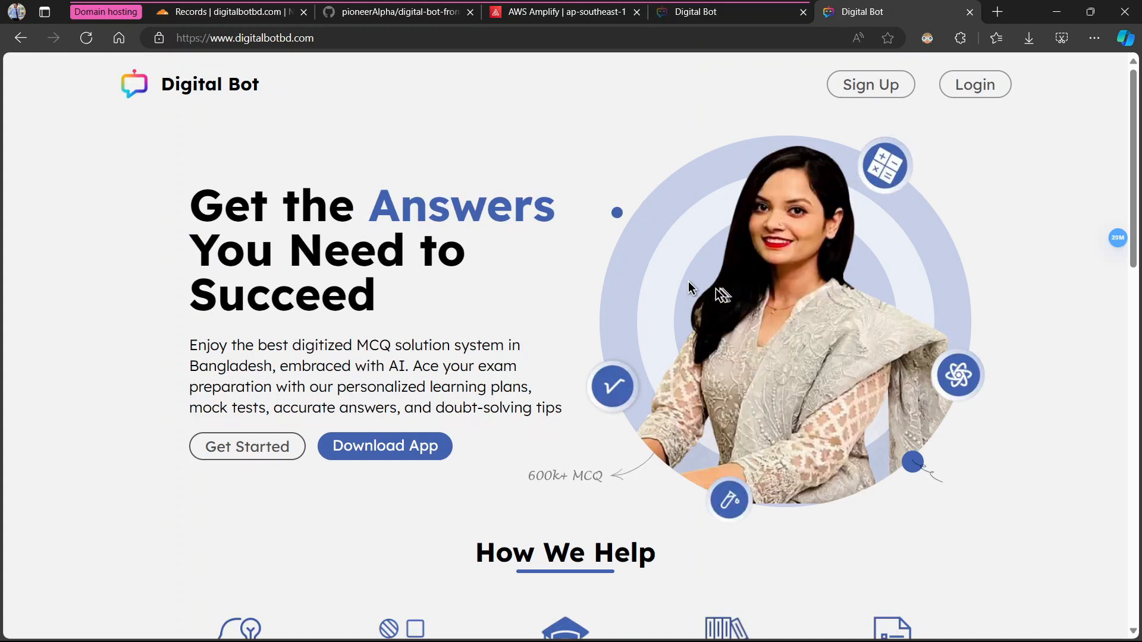
scroll(613, 267, "down", 4)
scroll(336, 236, "down", 12)
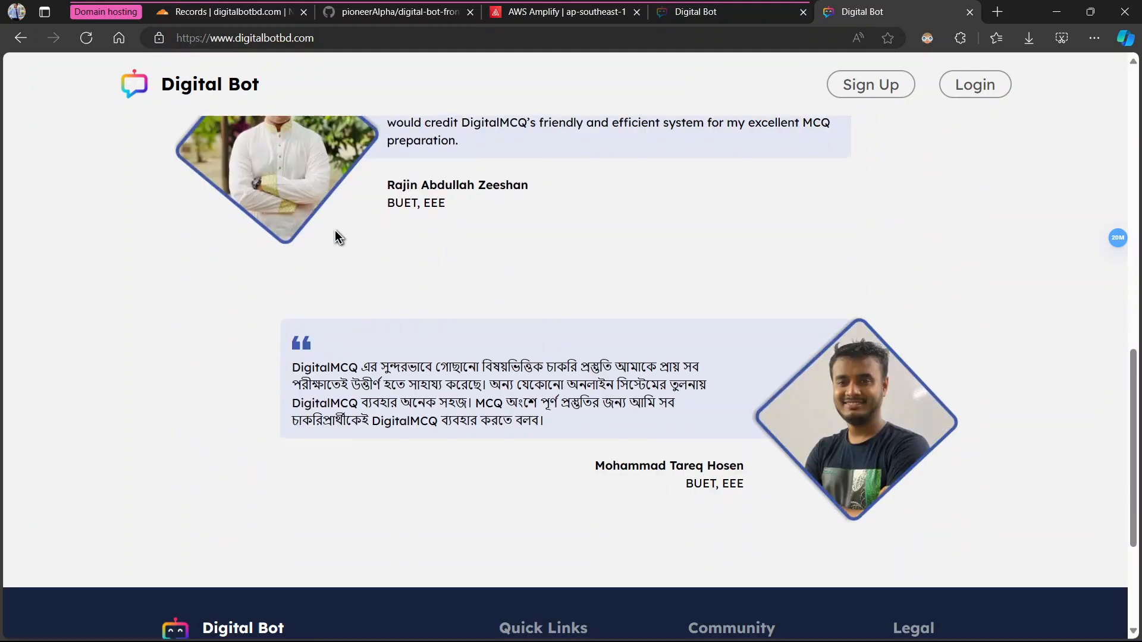
scroll(335, 230, "up", 15)
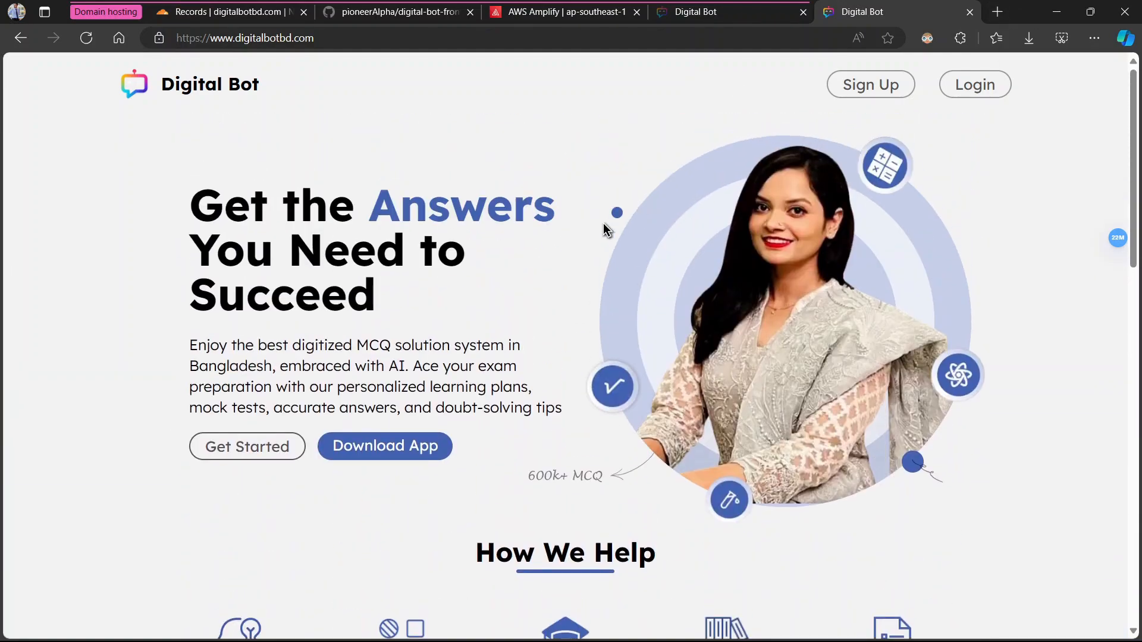
Review the custom domain's status in AWS Amplify and the validation, root and www CNAME records in Cloudflare
left_click(530, 13)
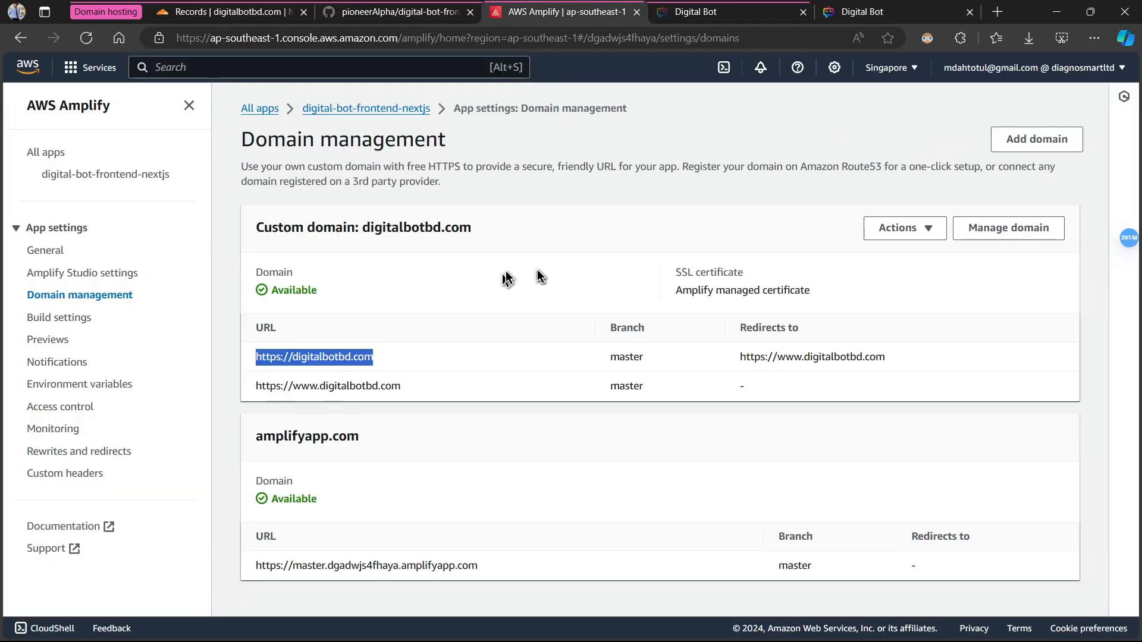
left_click(506, 326)
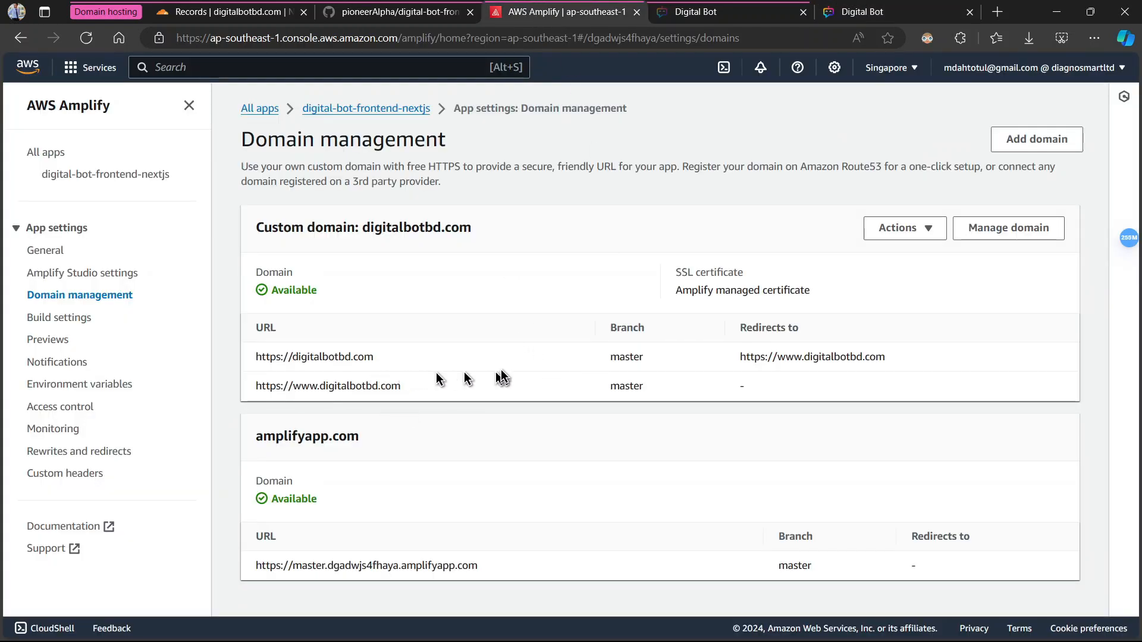
left_click(152, 8)
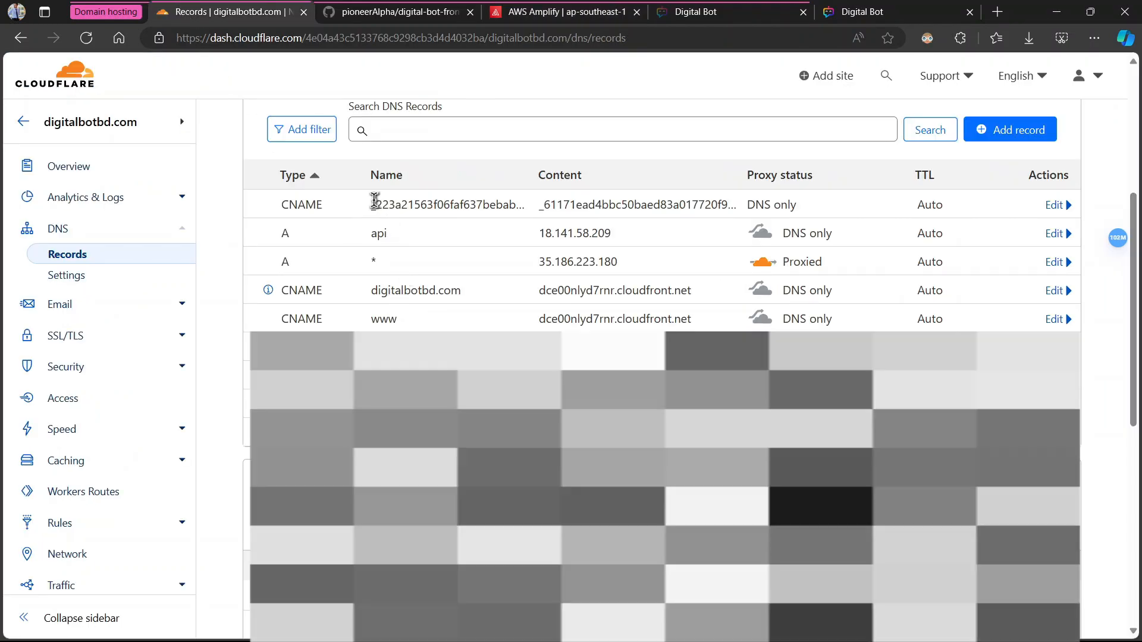
left_click_drag(375, 201, 722, 197)
left_click(565, 222)
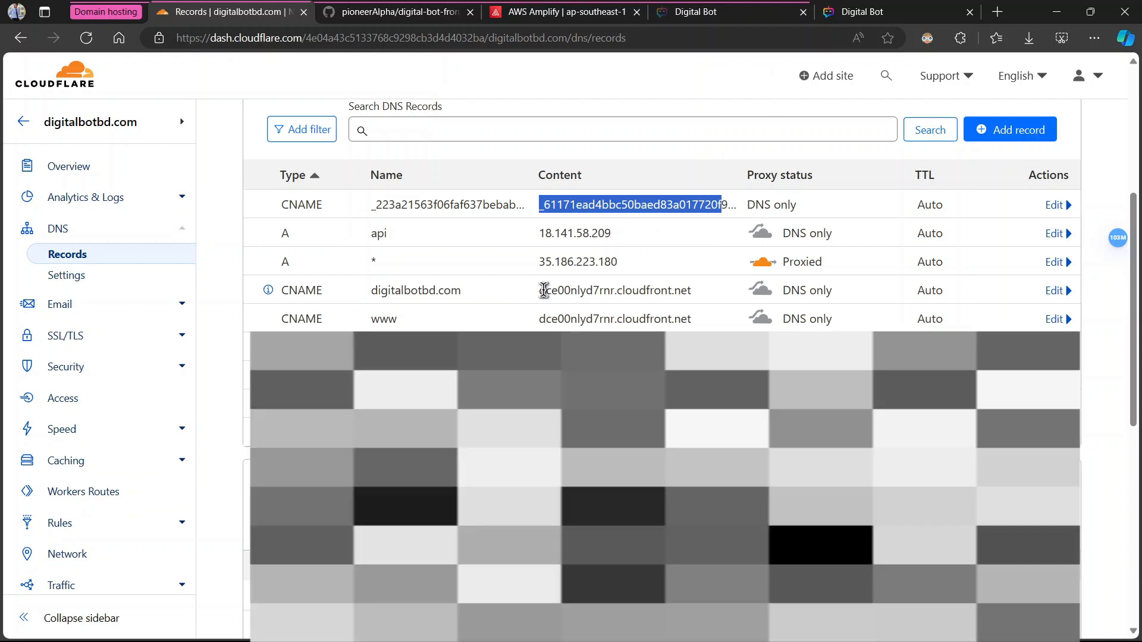
left_click_drag(544, 290, 688, 292)
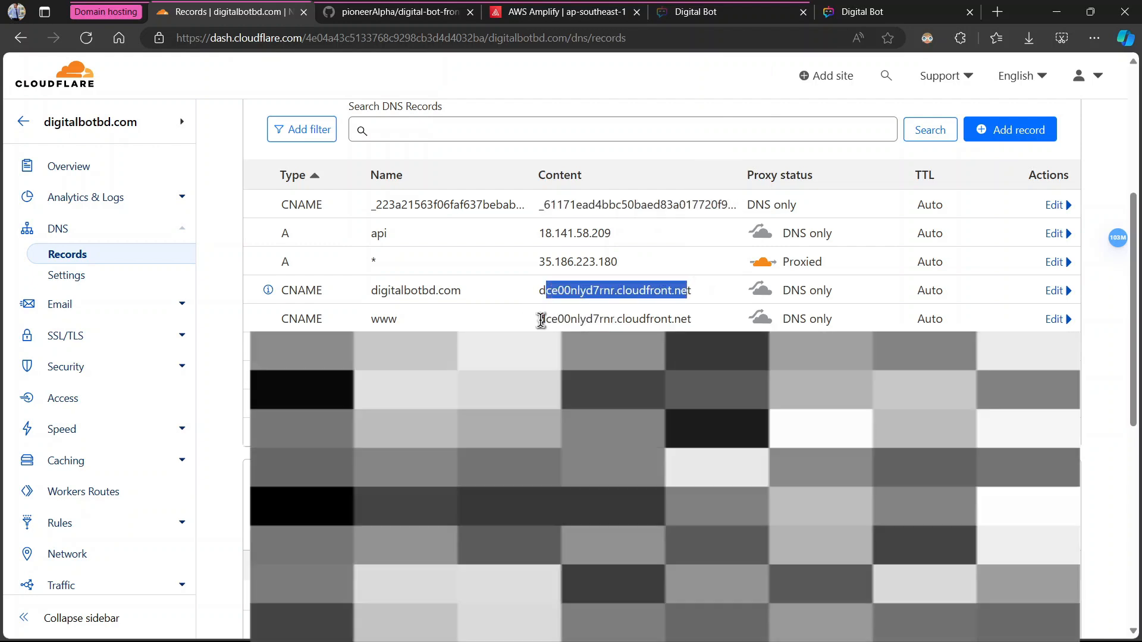
left_click_drag(542, 319, 691, 324)
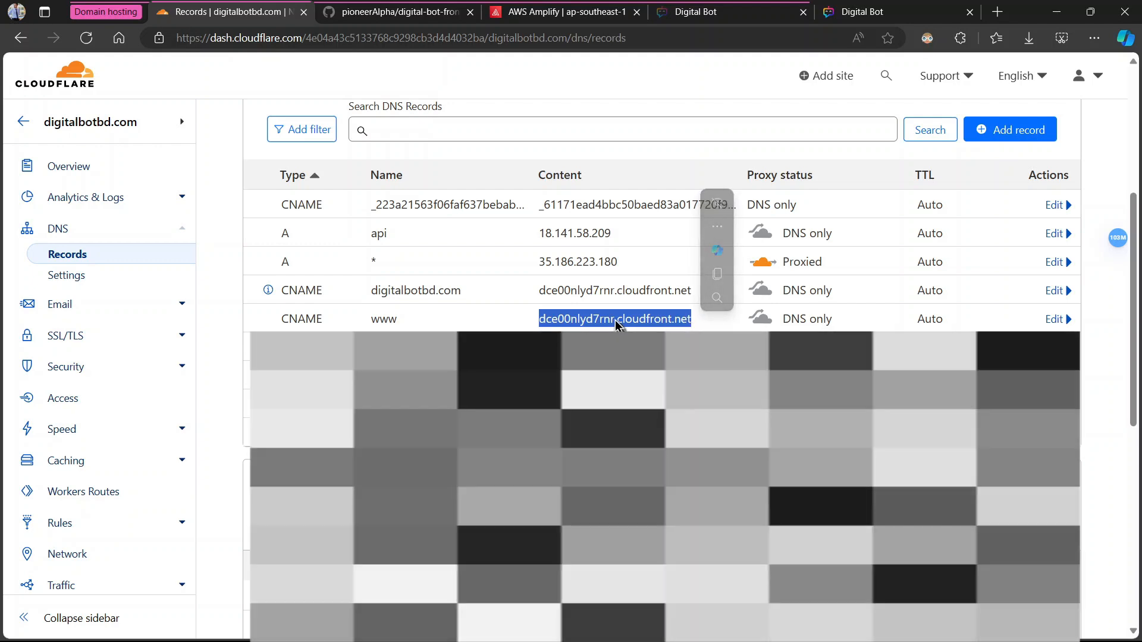
left_click(605, 298)
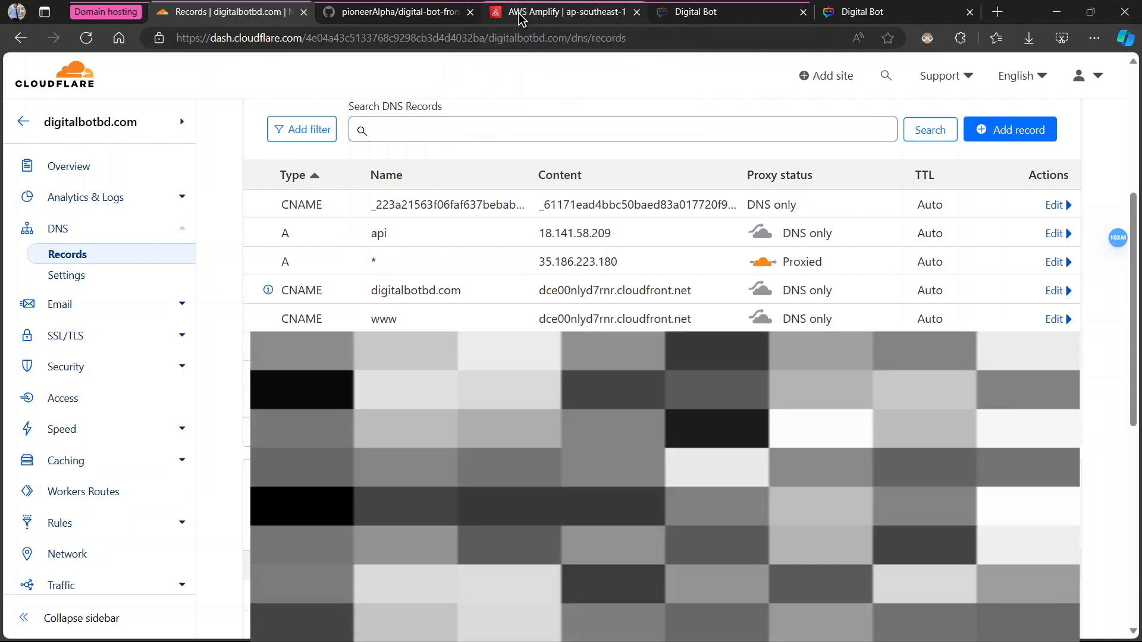
left_click(520, 18)
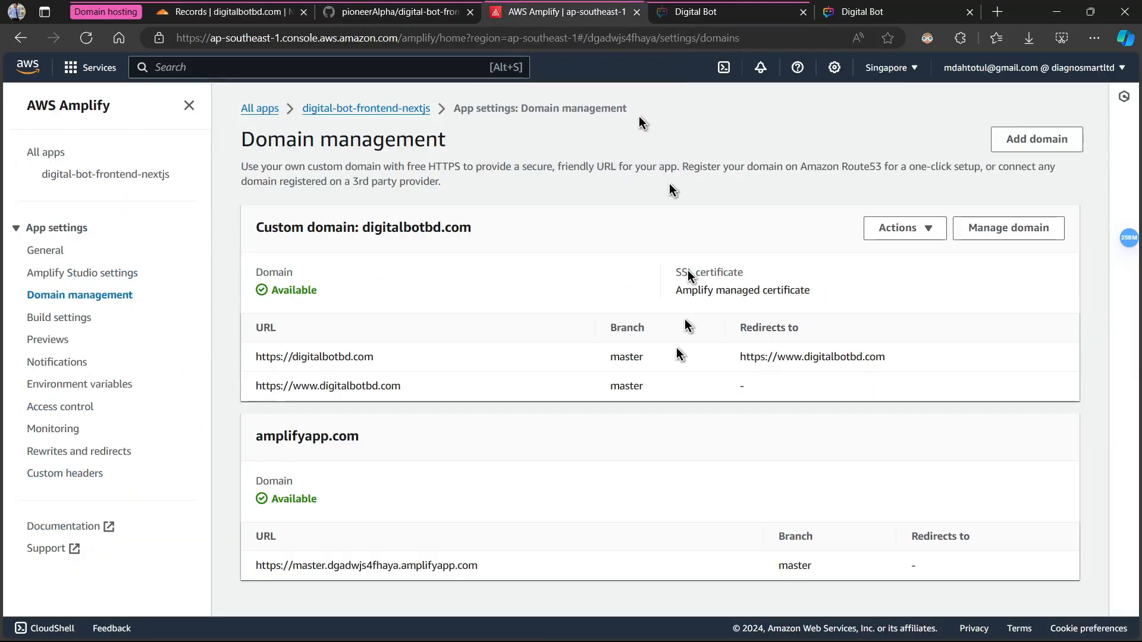